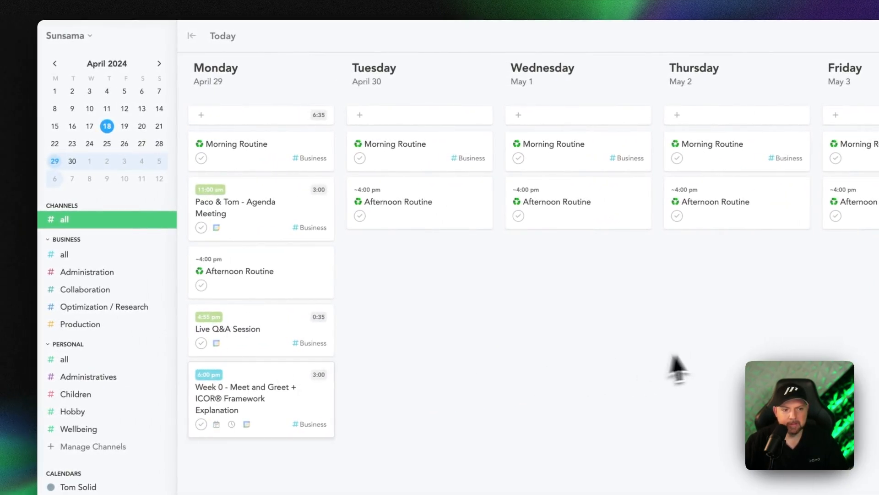
Step: Hide the browser sidebar, show the week of April 29 in Calendar view and inspect Monday's event details
{"action": "key", "text": "super+s"}
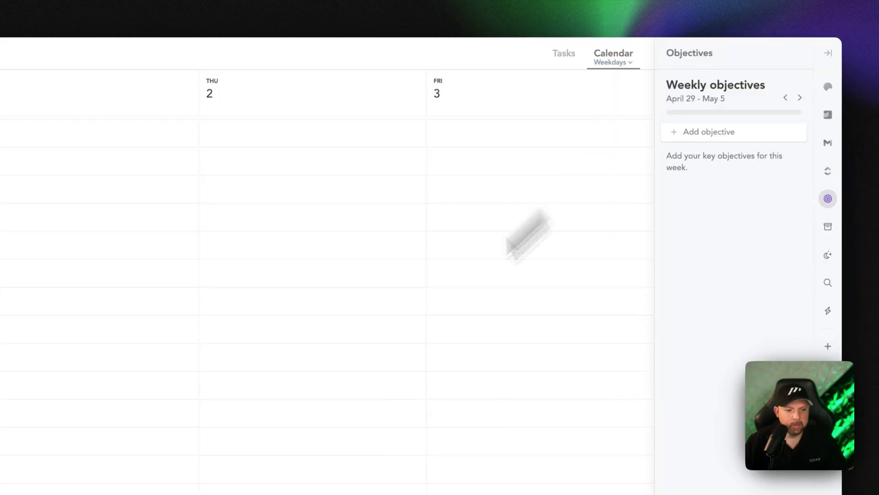
{"action": "left_click", "coordinate": [352, 99]}
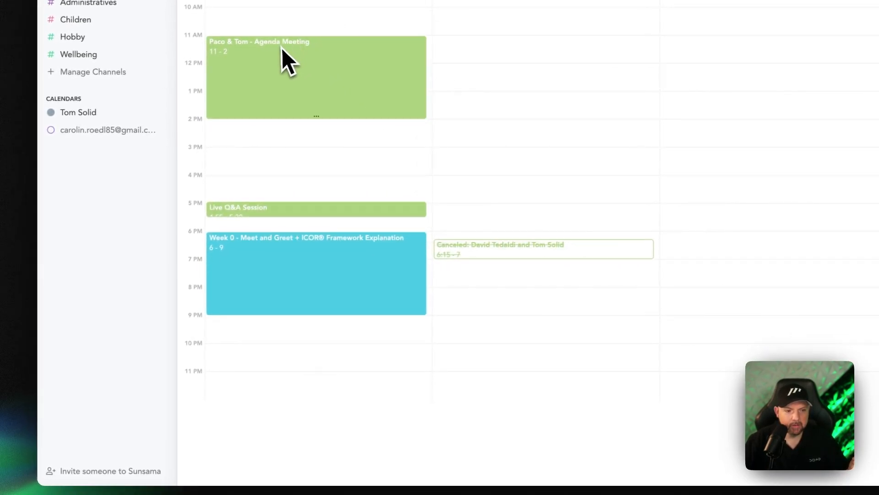
{"action": "mouse_move", "coordinate": [309, 47]}
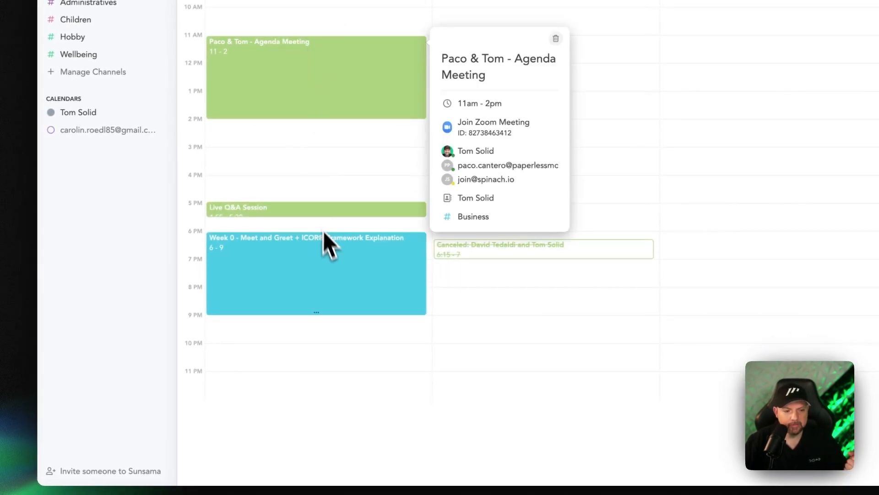
{"action": "mouse_move", "coordinate": [332, 263]}
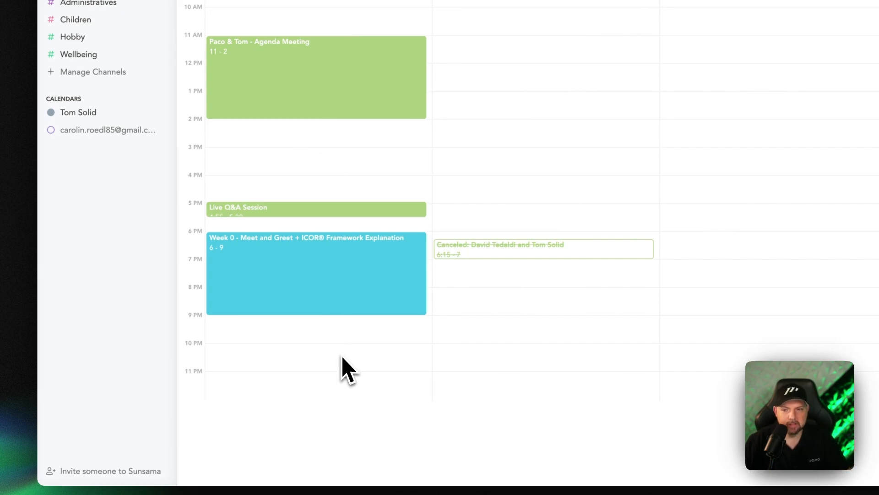
{"action": "mouse_move", "coordinate": [310, 63]}
Step: Try enlarging the calendar's text by zooming the page in, and restore the previous zoom level
{"action": "key", "text": "super+equal"}
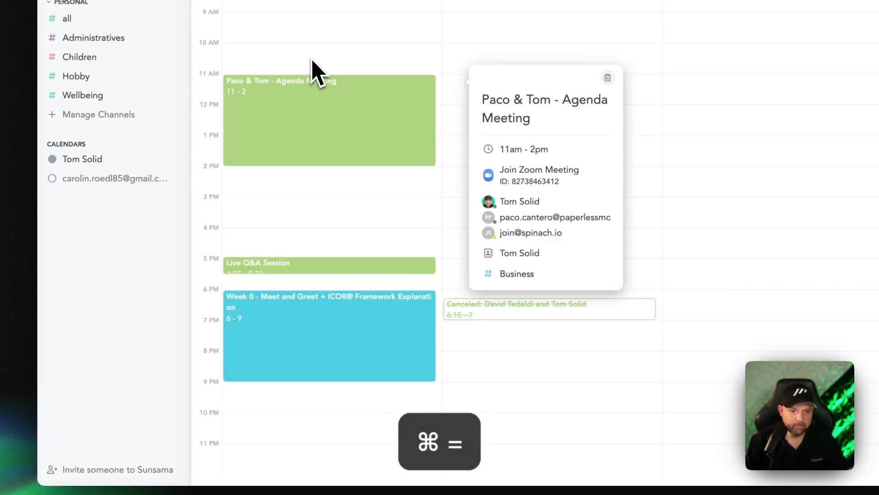
{"action": "key", "text": "super+equal"}
{"action": "key", "text": "super+minus"}
{"action": "key", "text": "super+minus"}
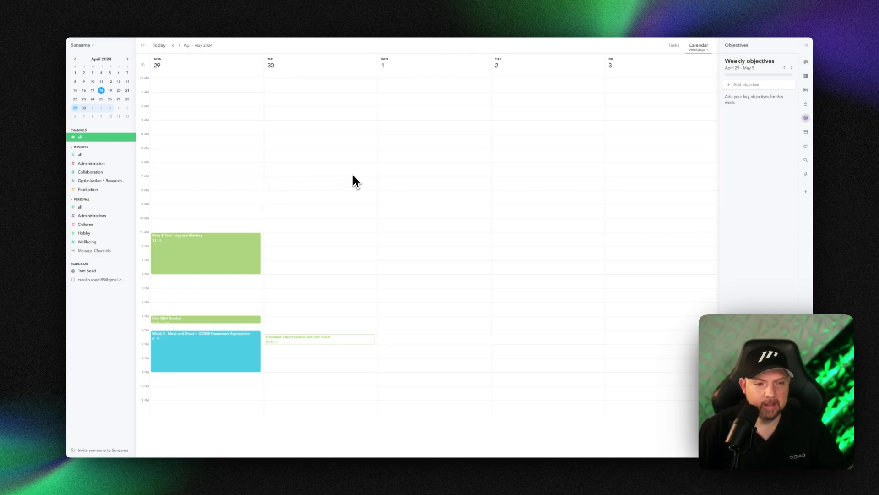
Step: Show the browser sidebar, enable My Boost for the Sunsama site and open that Boost for editing
{"action": "key", "text": "super+s"}
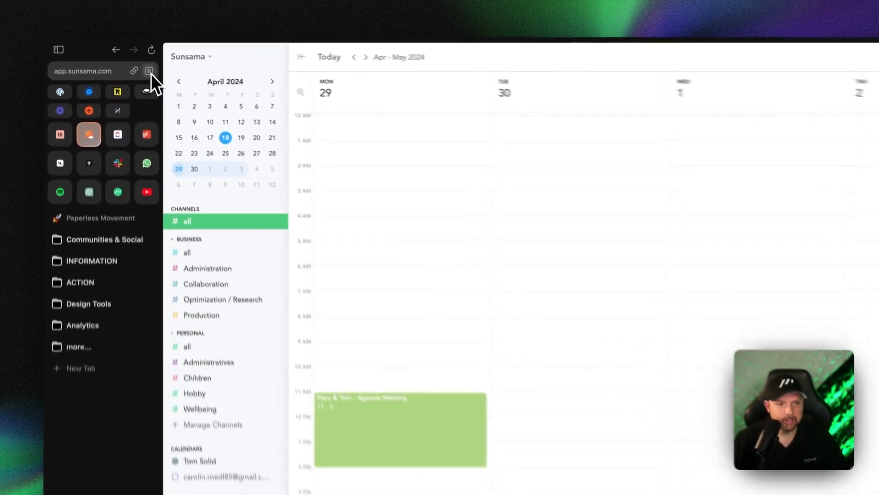
{"action": "left_click", "coordinate": [125, 55]}
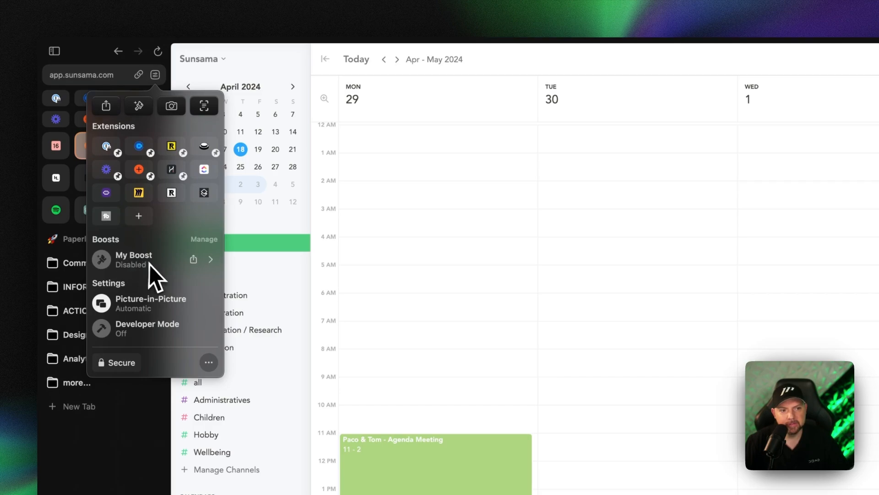
{"action": "left_click", "coordinate": [106, 263]}
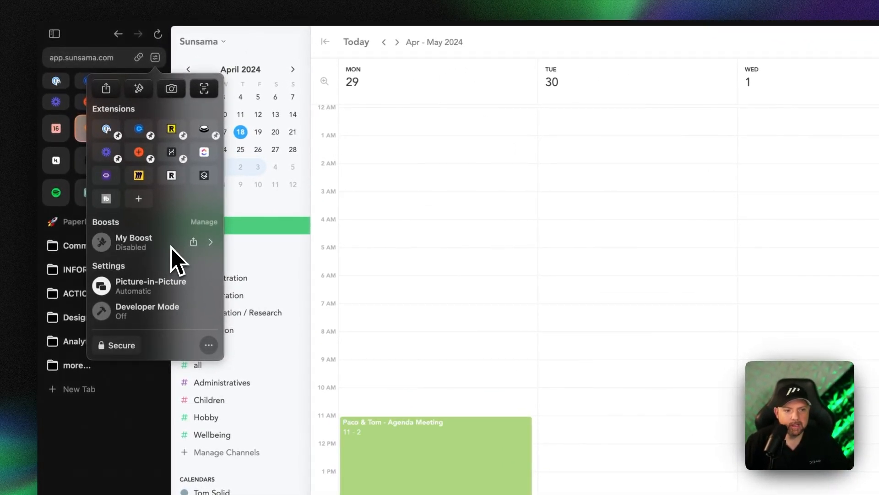
{"action": "left_click", "coordinate": [213, 249]}
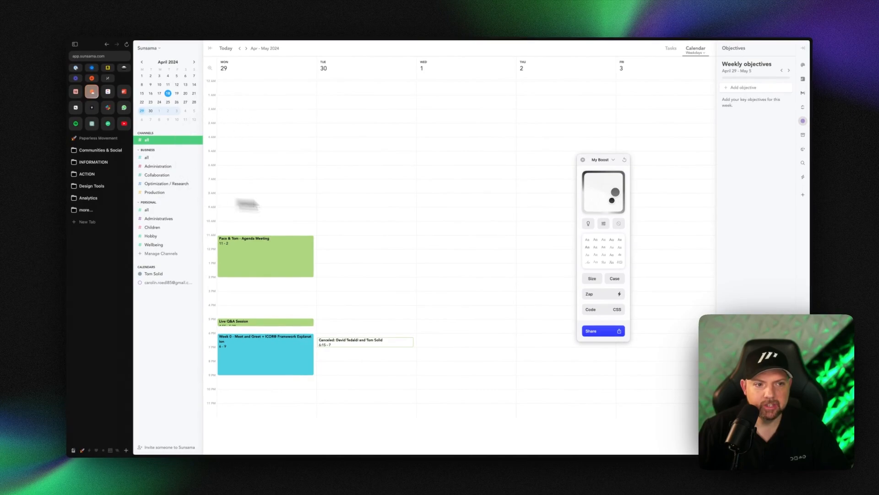
Step: Hide the sidebar and try restyling the page in My Boost with a pink tint, uppercase monospaced text and 125% size
{"action": "key", "text": "super+s"}
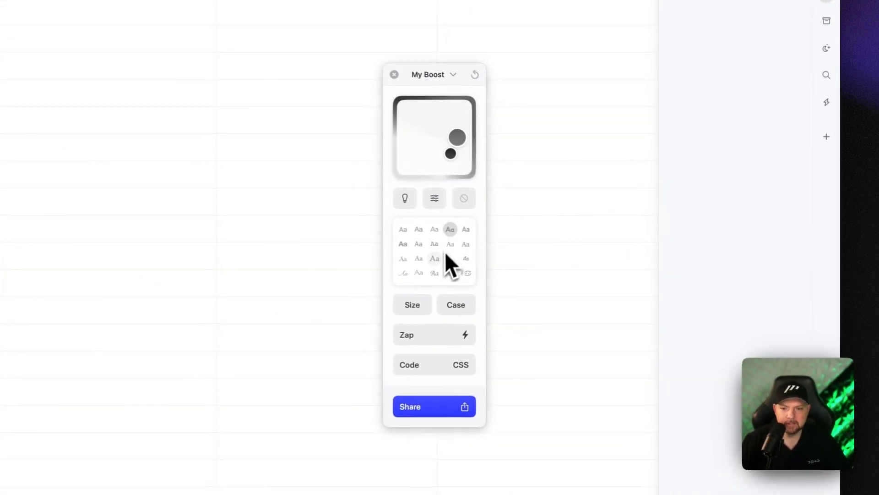
{"action": "left_click", "coordinate": [421, 259]}
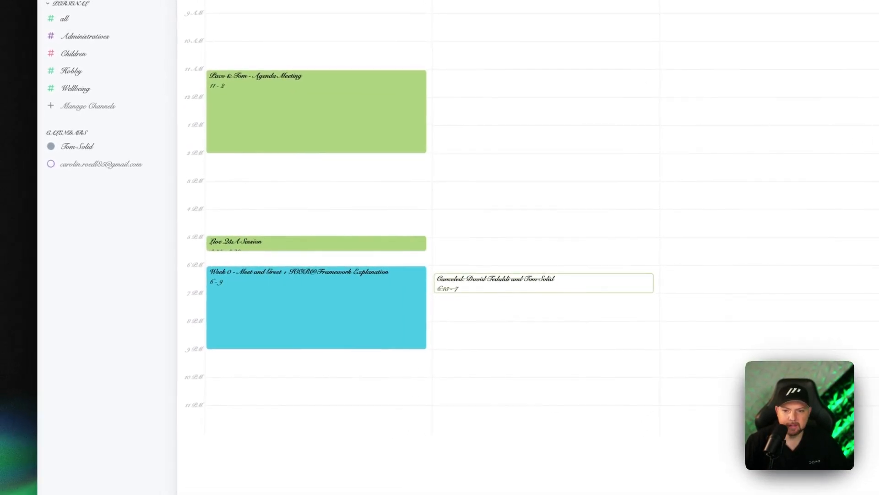
{"action": "left_click", "coordinate": [722, 138]}
{"action": "mouse_move", "coordinate": [454, 250]}
{"action": "left_mouse_down"}
{"action": "mouse_move", "coordinate": [462, 250]}
{"action": "mouse_move", "coordinate": [461, 260]}
{"action": "mouse_move", "coordinate": [400, 260]}
{"action": "mouse_move", "coordinate": [458, 263]}
{"action": "left_mouse_up"}
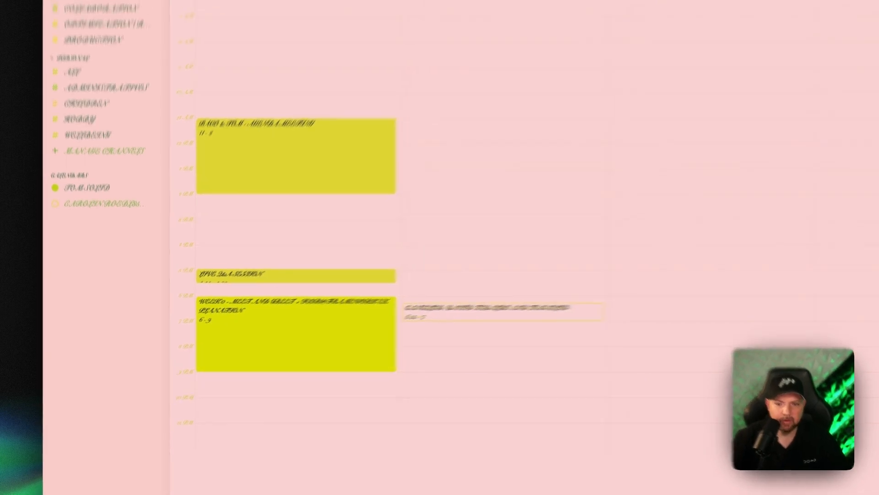
{"action": "left_click", "coordinate": [600, 248]}
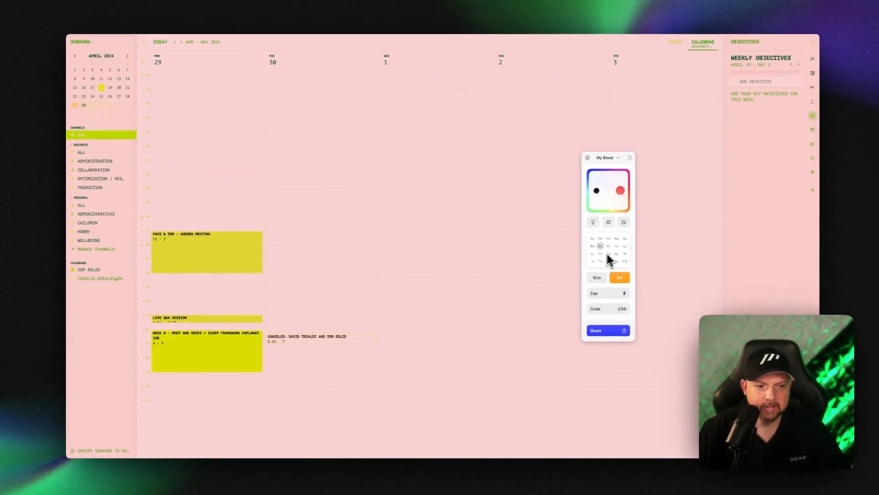
{"action": "left_click", "coordinate": [595, 280]}
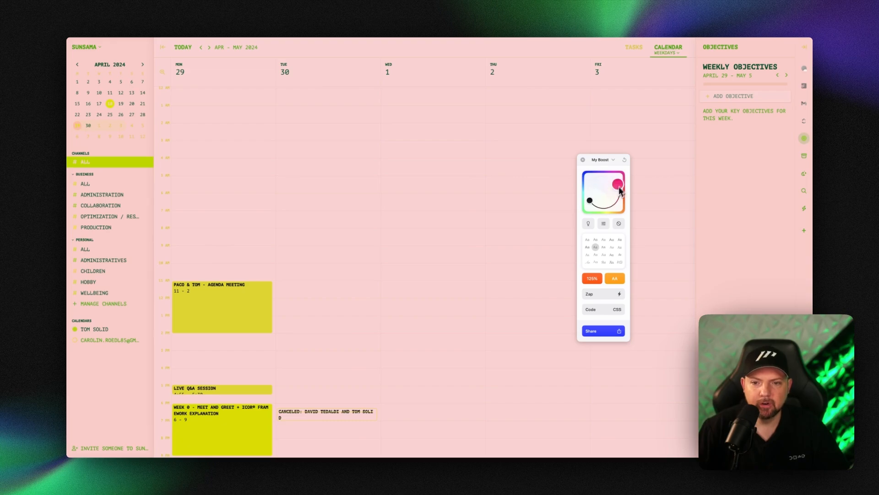
Step: Try magenta theme colours in the Boost, invert the page's brightness to dark and shift the primary colour to blue
{"action": "mouse_move", "coordinate": [620, 191]}
{"action": "left_mouse_down"}
{"action": "mouse_move", "coordinate": [619, 181]}
{"action": "mouse_move", "coordinate": [626, 204]}
{"action": "mouse_move", "coordinate": [624, 189]}
{"action": "mouse_move", "coordinate": [627, 202]}
{"action": "mouse_move", "coordinate": [610, 180]}
{"action": "left_mouse_up"}
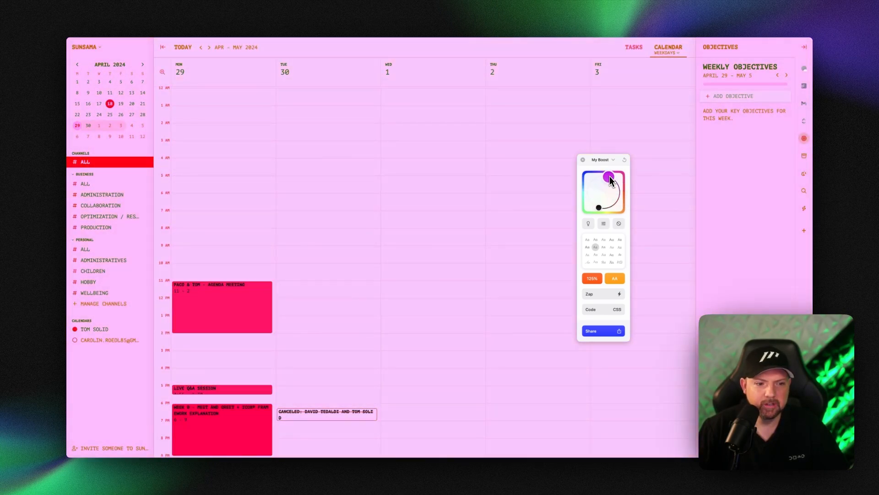
{"action": "left_click_drag", "start_coordinate": [604, 211], "coordinate": [608, 198]}
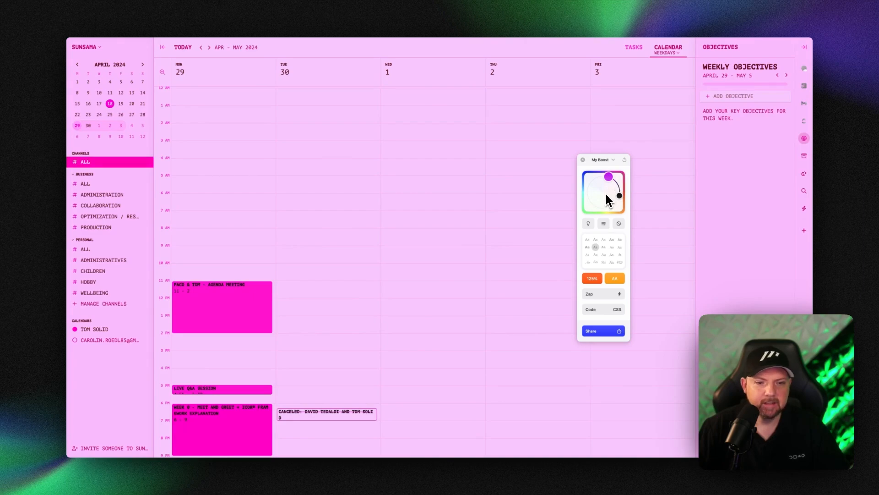
{"action": "left_click", "coordinate": [588, 224]}
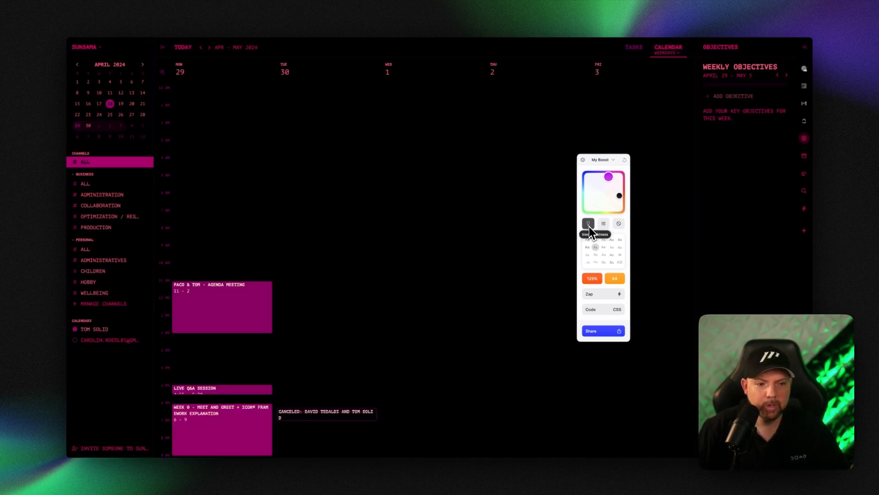
{"action": "left_click_drag", "start_coordinate": [609, 176], "coordinate": [586, 186]}
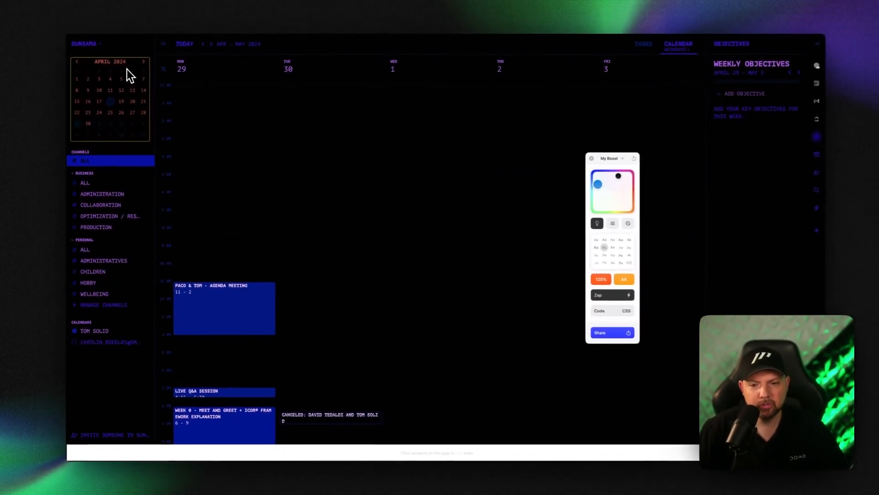
Step: Zap only the April 2024 mini calendar off the page and turn the brightness inversion off
{"action": "left_click", "coordinate": [128, 69]}
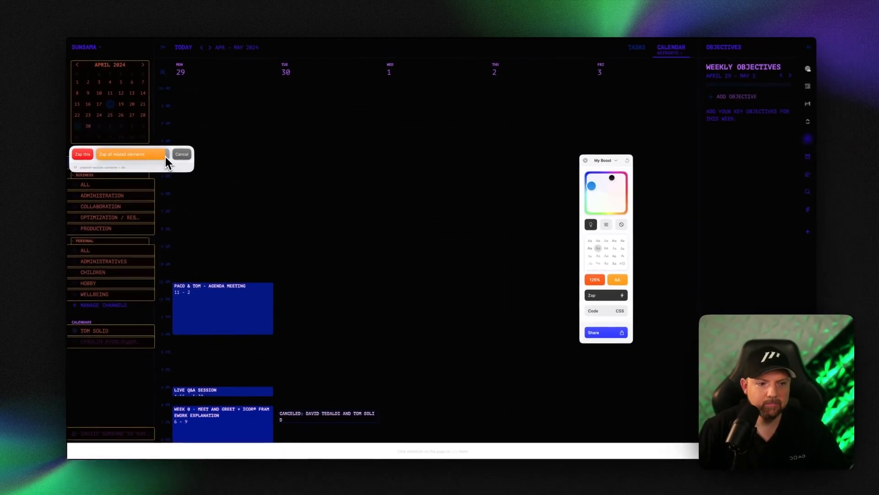
{"action": "left_click", "coordinate": [82, 153]}
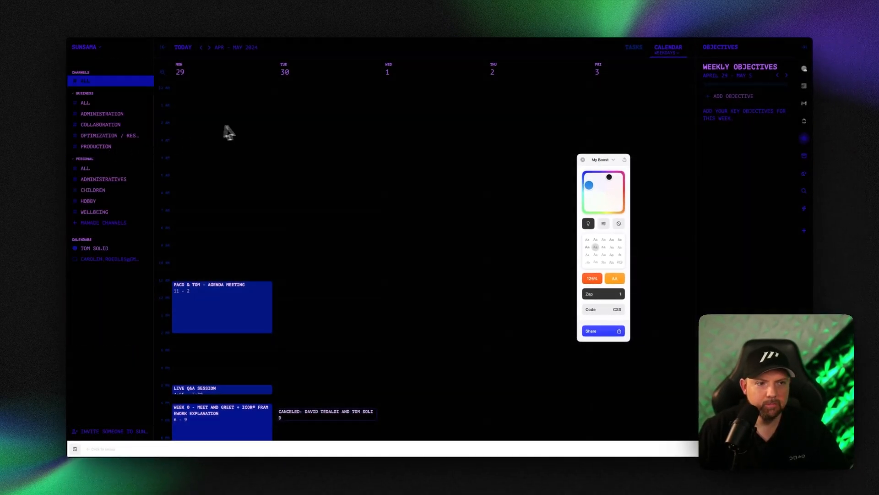
{"action": "left_click", "coordinate": [595, 225]}
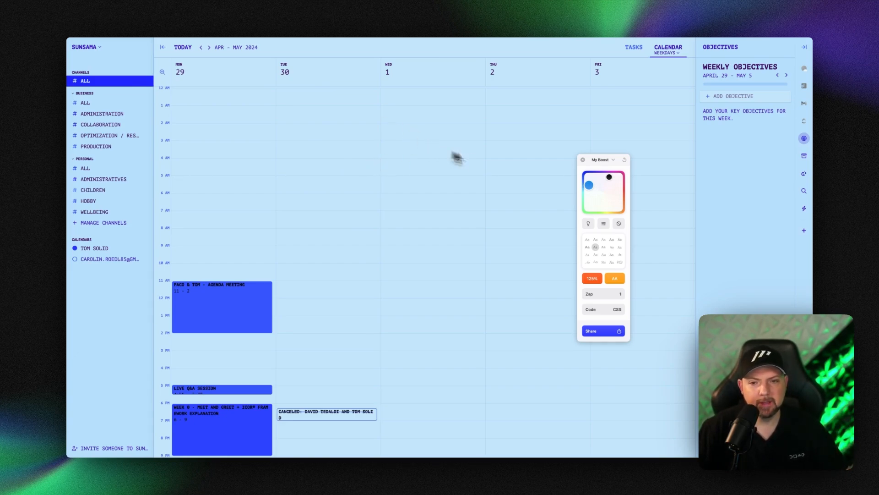
Step: Undo the trial style changes in My Boost and clear it back to an empty Boost
{"action": "left_click", "coordinate": [624, 161]}
{"action": "left_click", "coordinate": [624, 161]}
{"action": "left_click", "coordinate": [625, 162]}
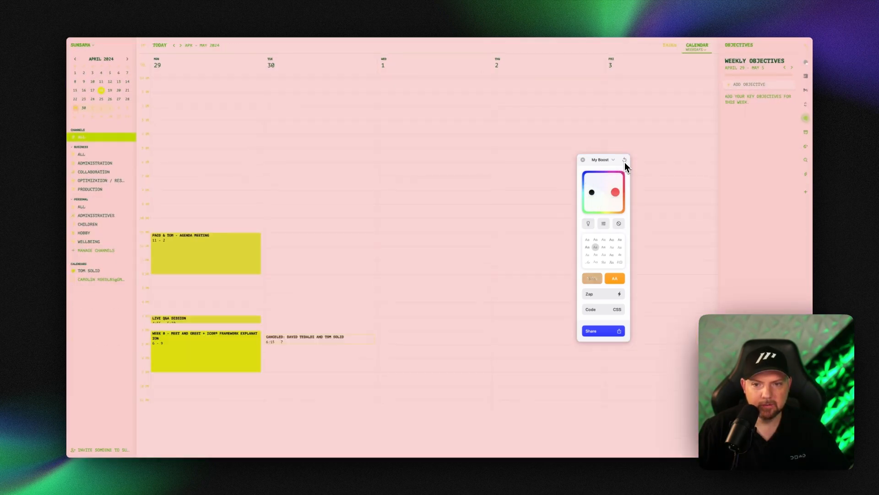
{"action": "left_click", "coordinate": [624, 160]}
{"action": "left_click", "coordinate": [614, 159]}
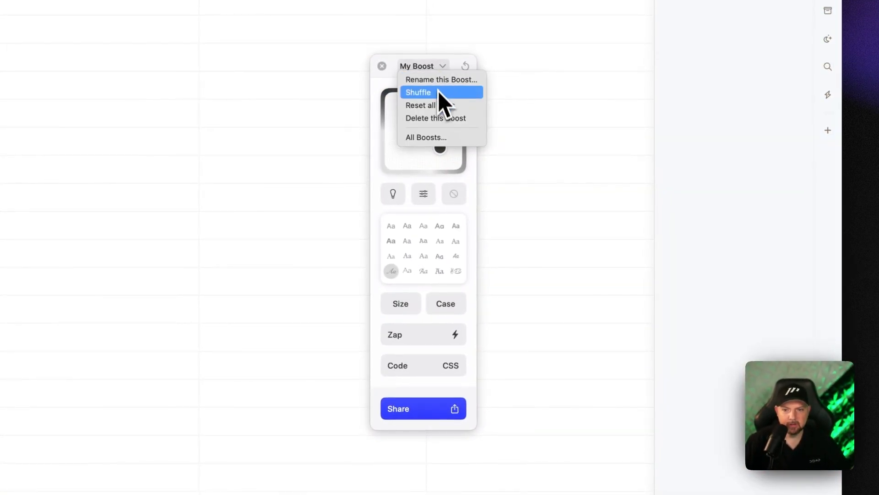
{"action": "left_click", "coordinate": [453, 118]}
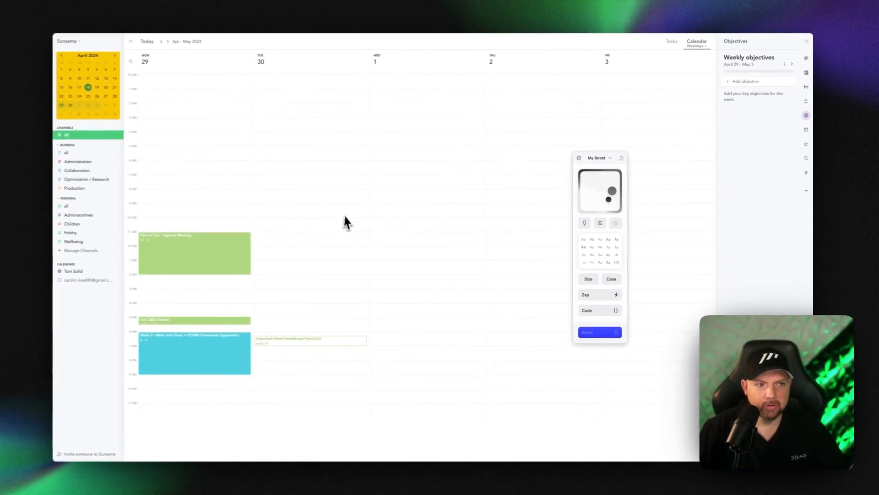
Step: Pick a Tuesday time slot in the calendar for zapping and cancel the removal
{"action": "left_click", "coordinate": [315, 179]}
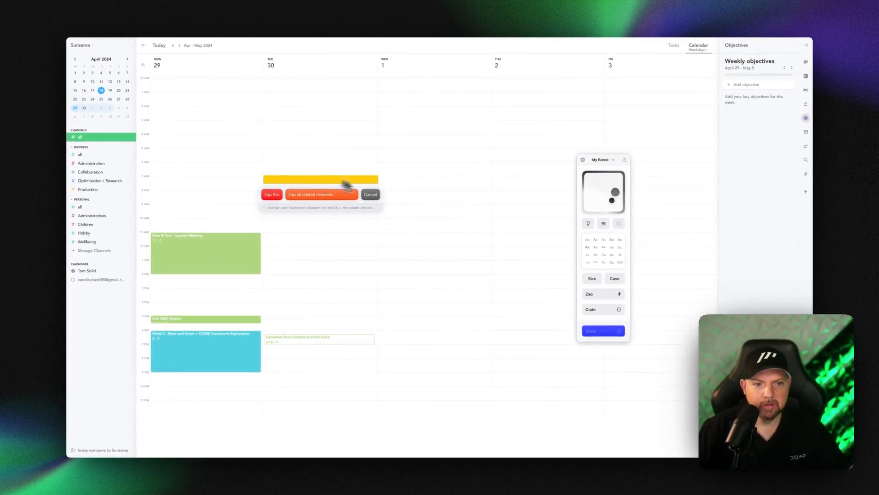
{"action": "left_click", "coordinate": [378, 198]}
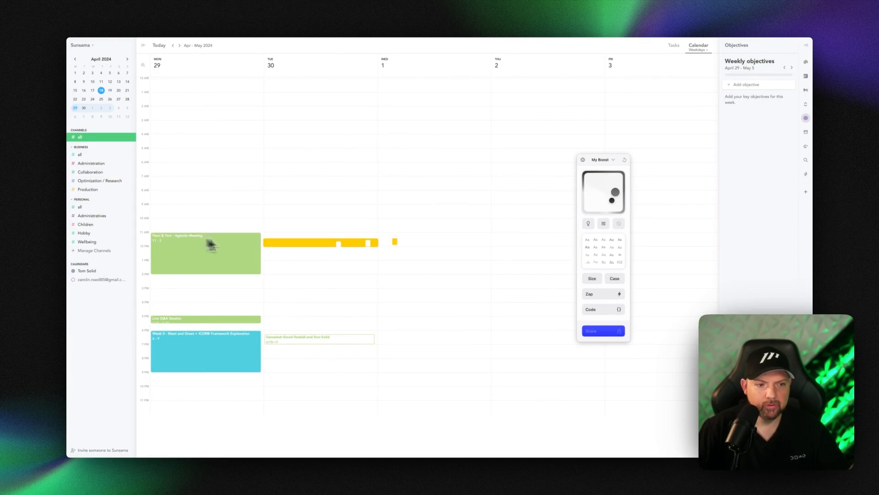
Step: Open the Boost's CSS code editor and copy the selector for only the title text of Monday's Agenda Meeting event
{"action": "left_click_drag", "start_coordinate": [611, 161], "coordinate": [527, 143]}
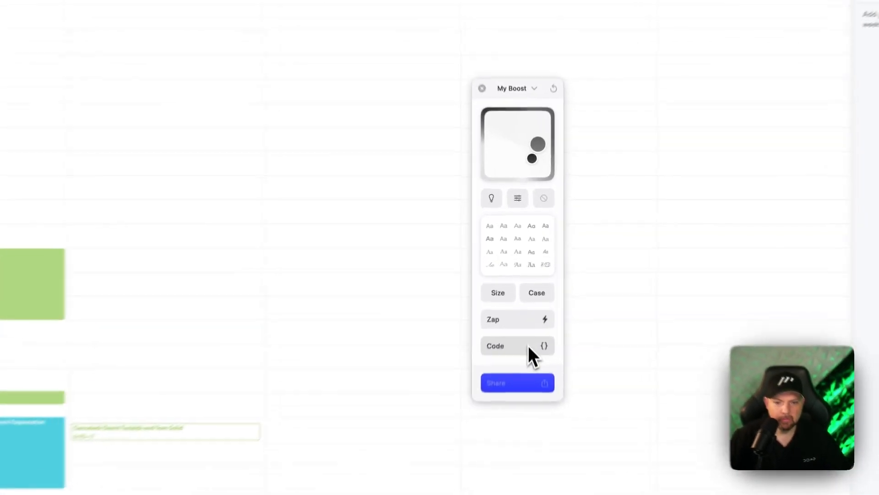
{"action": "left_click", "coordinate": [533, 290]}
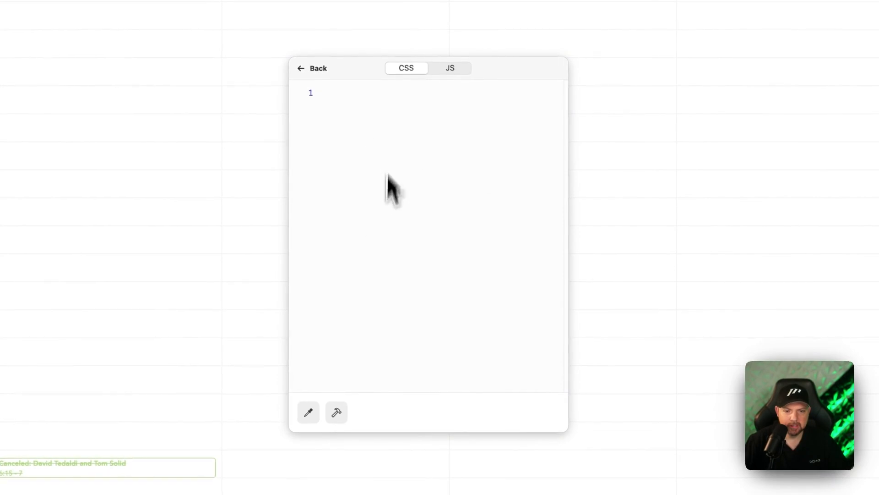
{"action": "left_click", "coordinate": [309, 413]}
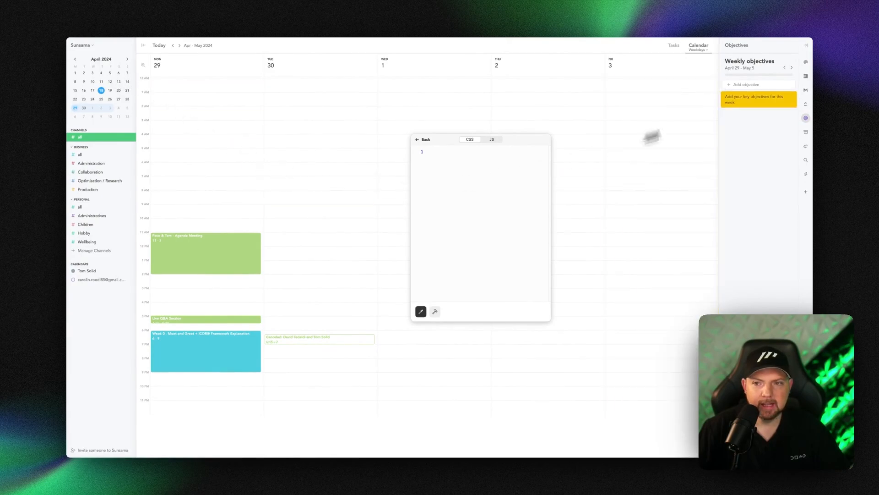
{"action": "left_click", "coordinate": [170, 237]}
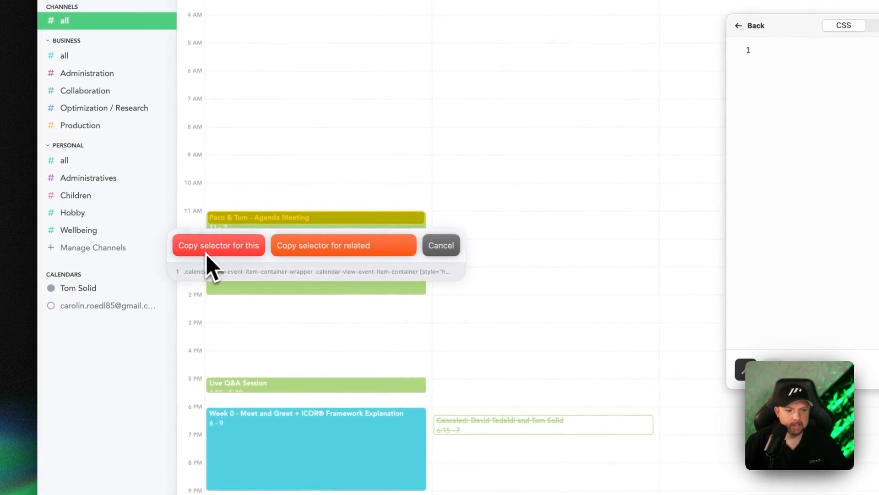
{"action": "left_click", "coordinate": [216, 246]}
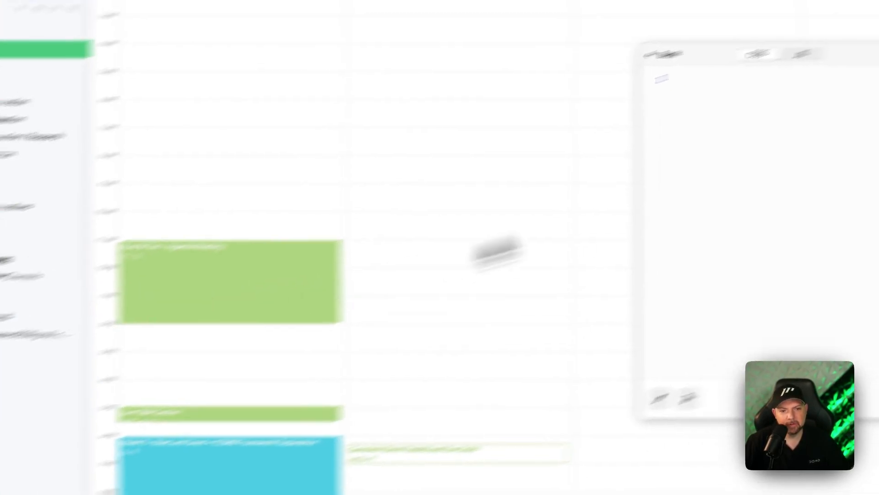
Step: Paste the copied event title selector into line 1 of the CSS editor and tidy its end
{"action": "left_click", "coordinate": [530, 160]}
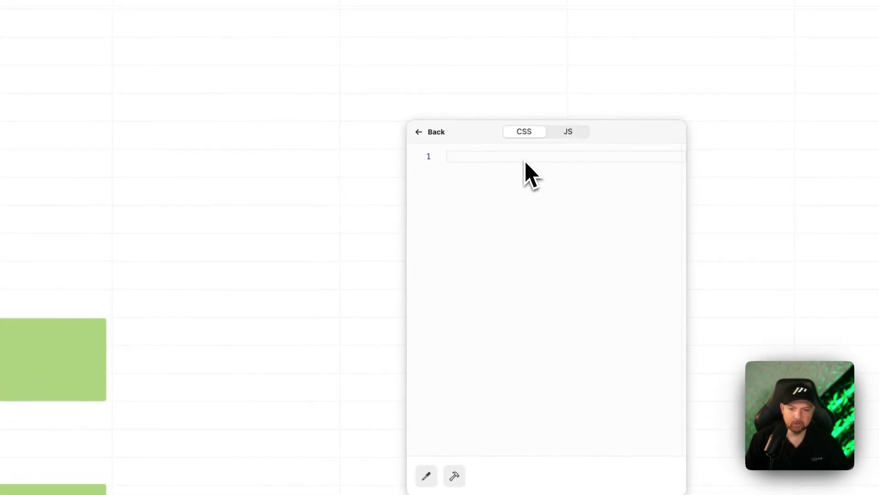
{"action": "key", "text": "super+v"}
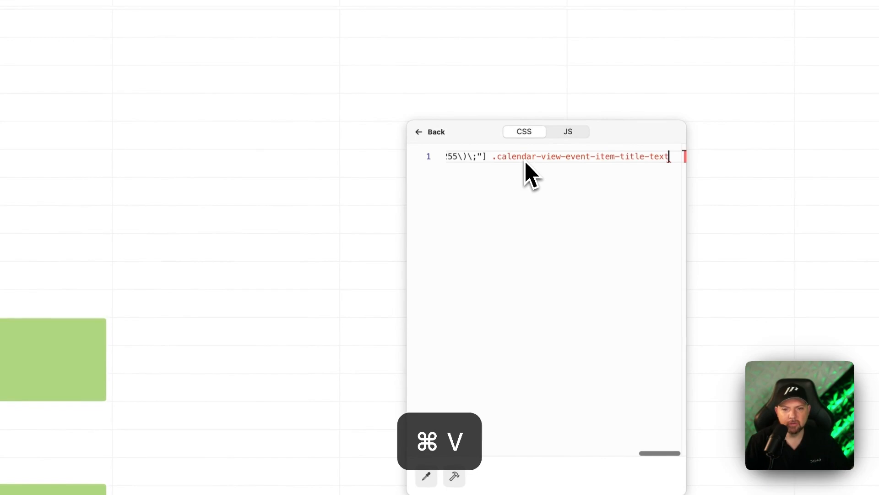
{"action": "key", "text": "End"}
{"action": "key", "text": "BackSpace"}
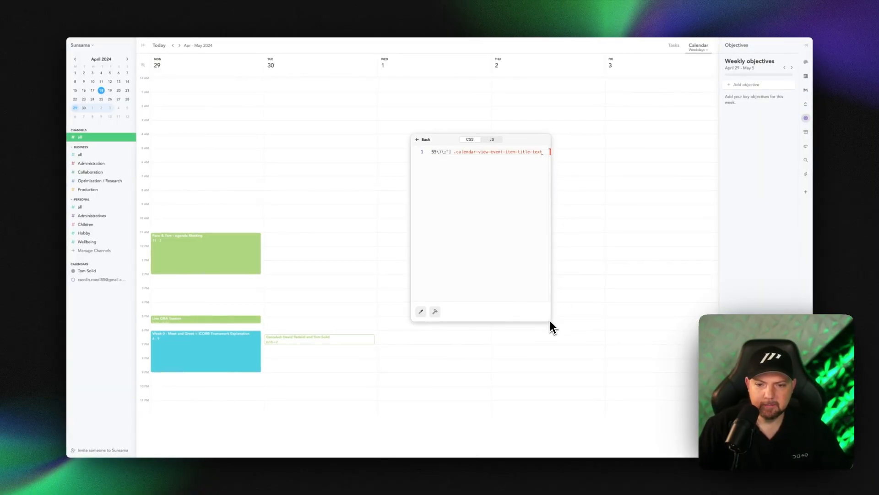
Step: Widen the code editor window and open an empty declaration block beneath the event title selector
{"action": "left_click_drag", "start_coordinate": [551, 327], "coordinate": [782, 372]}
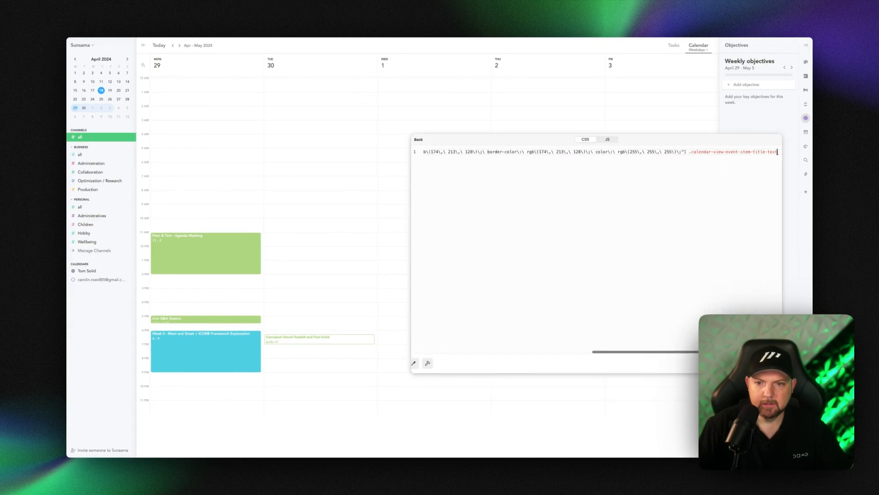
{"action": "mouse_move", "coordinate": [667, 351]}
{"action": "left_mouse_down"}
{"action": "mouse_move", "coordinate": [517, 350]}
{"action": "mouse_move", "coordinate": [489, 342]}
{"action": "mouse_move", "coordinate": [682, 348]}
{"action": "left_mouse_up"}
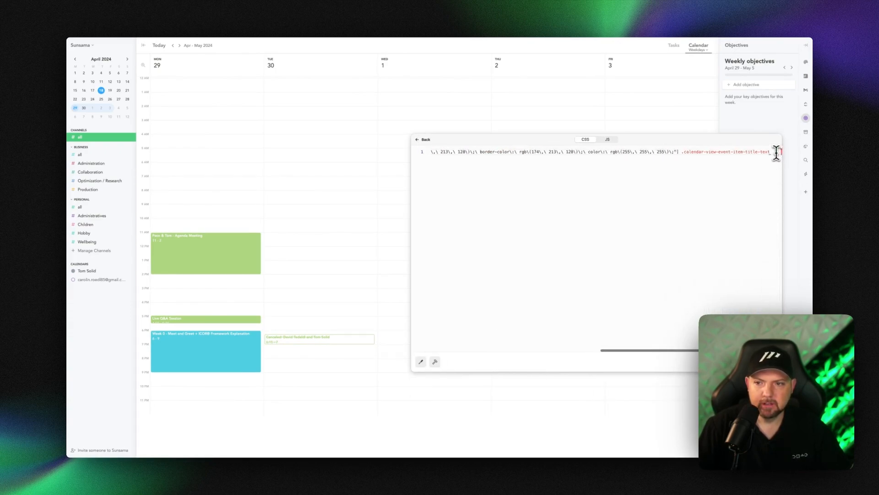
{"action": "key", "text": "Return"}
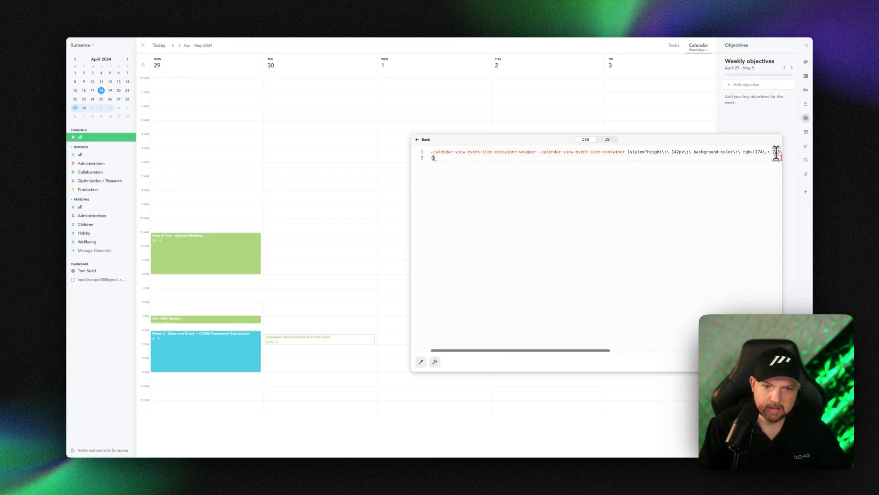
{"action": "type", "text": "{"}
{"action": "key", "text": "Return"}
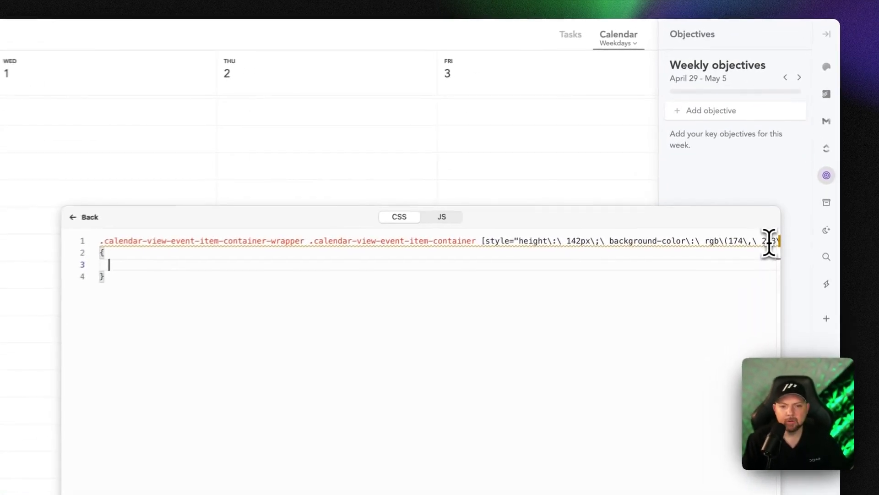
{"action": "type", "text": "col"}
{"action": "key", "text": "Return"}
{"action": "key", "text": "BackSpace"}
{"action": "key", "text": "BackSpace"}
{"action": "key", "text": "BackSpace"}
{"action": "key", "text": "BackSpace"}
{"action": "key", "text": "BackSpace"}
{"action": "key", "text": "BackSpace"}
{"action": "key", "text": "BackSpace"}
{"action": "key", "text": "BackSpace"}
{"action": "key", "text": "BackSpace"}
{"action": "key", "text": "BackSpace"}
{"action": "key", "text": "BackSpace"}
{"action": "key", "text": "BackSpace"}
{"action": "key", "text": "BackSpace"}
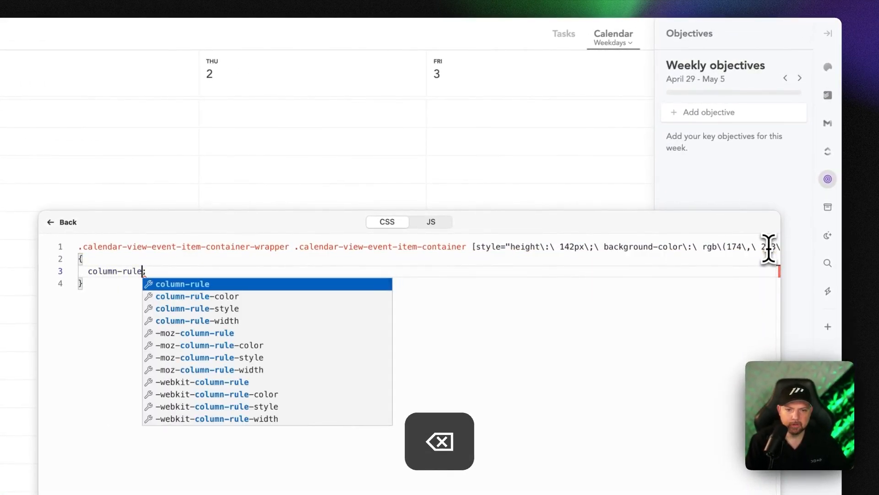
Step: Add a color property inside the event title rule's block
{"action": "type", "text": "co;"}
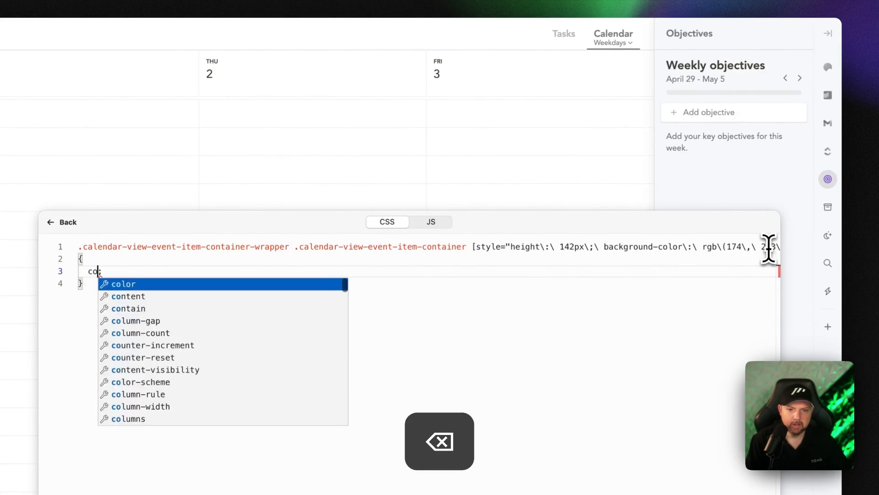
{"action": "key", "text": "Return"}
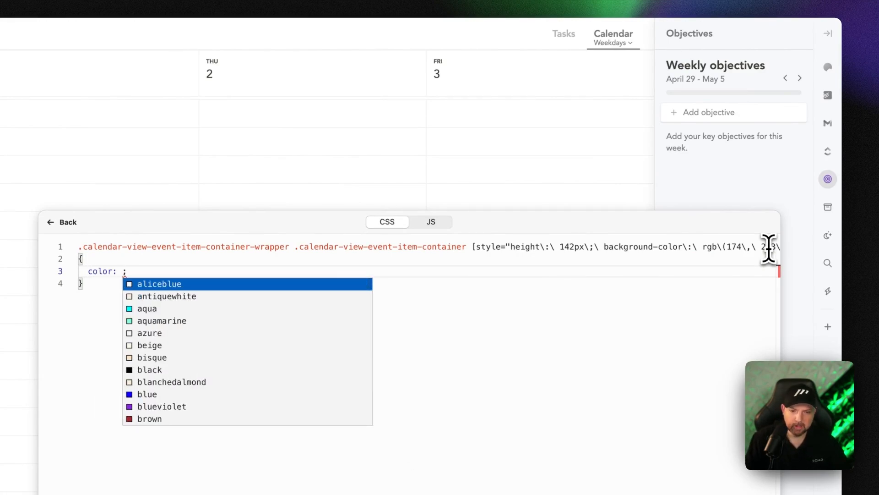
{"action": "type", "text": "#"}
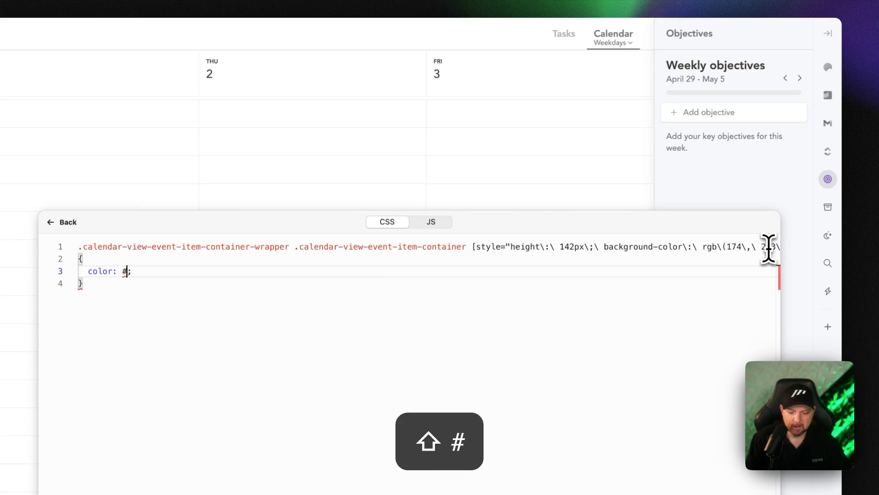
{"action": "type", "text": "0000"}
{"action": "key", "text": "BackSpace"}
{"action": "key", "text": "BackSpace"}
{"action": "key", "text": "BackSpace"}
{"action": "key", "text": "BackSpace"}
{"action": "key", "text": "BackSpace"}
{"action": "key", "text": "BackSpace"}
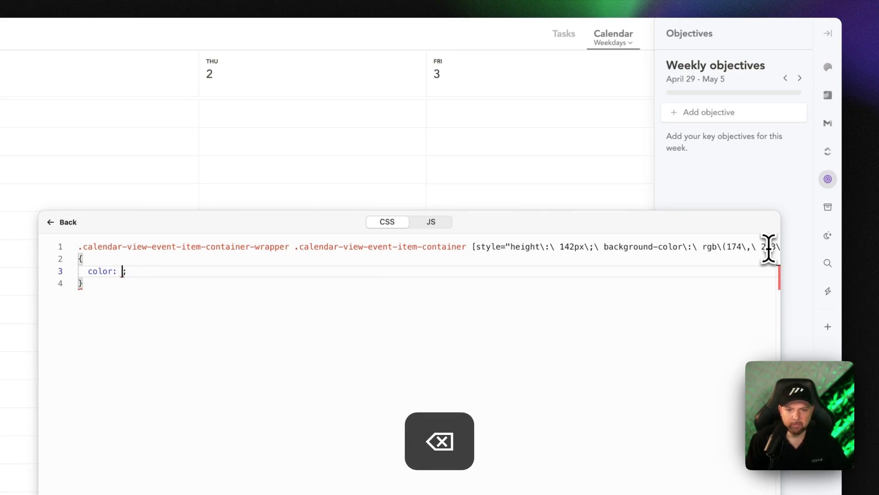
Step: Set the title rule's color to black and remove the inline style attribute part from its line 1 selector
{"action": "type", "text": "black"}
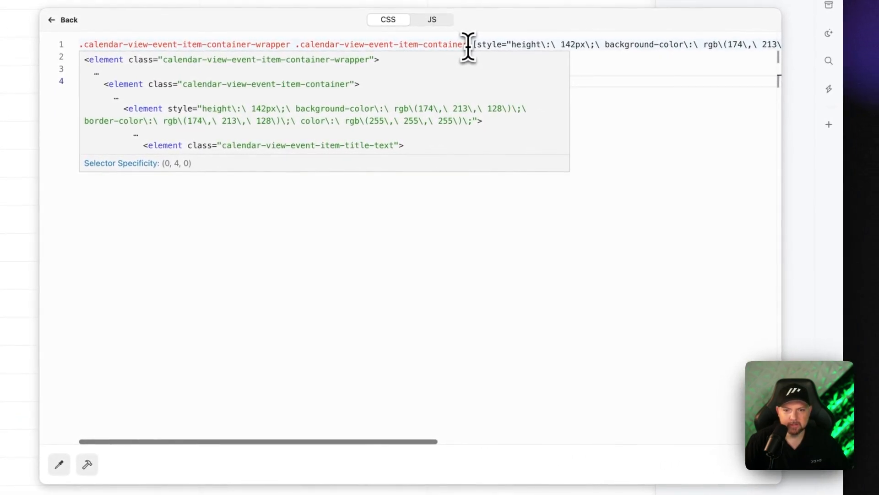
{"action": "left_click", "coordinate": [468, 46]}
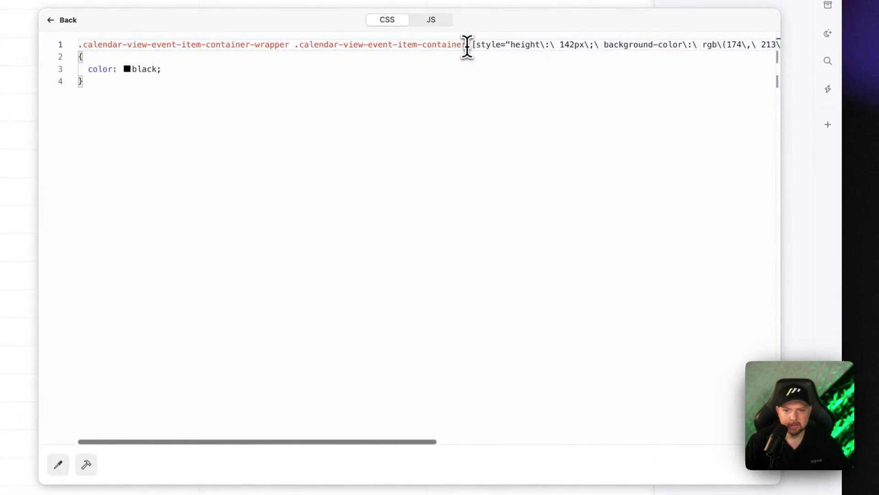
{"action": "key", "text": "shift+super+Right"}
{"action": "left_click_drag", "start_coordinate": [762, 43], "coordinate": [598, 45]}
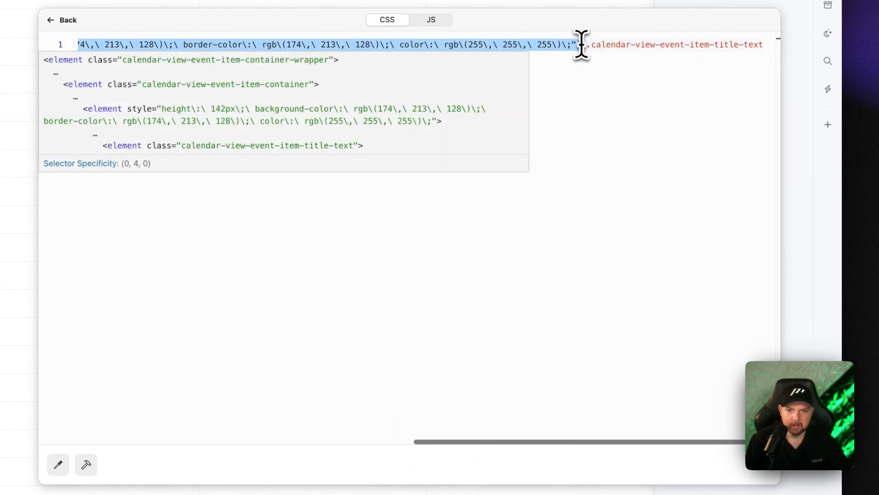
{"action": "key", "text": "BackSpace"}
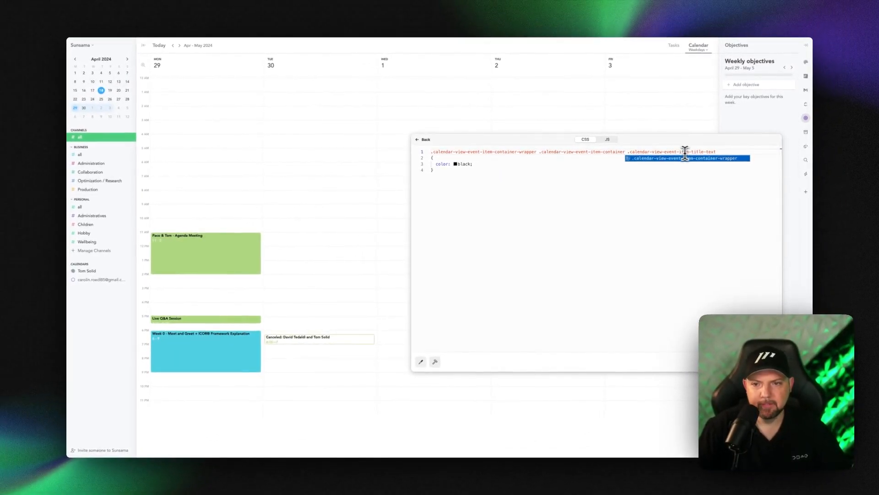
{"action": "left_click", "coordinate": [584, 185]}
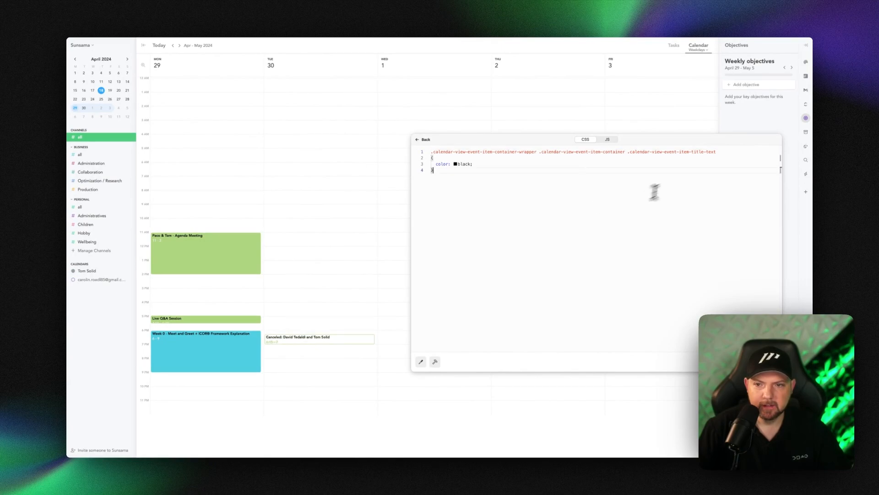
Step: Copy the selector for the time text of Monday's Agenda Meeting event and paste it on line 5 of the CSS
{"action": "left_click_drag", "start_coordinate": [725, 154], "coordinate": [430, 154]}
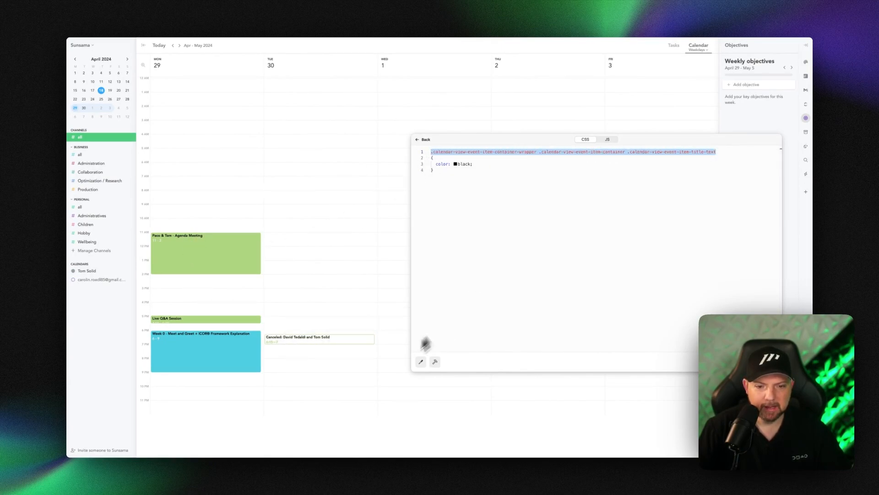
{"action": "left_click", "coordinate": [422, 361]}
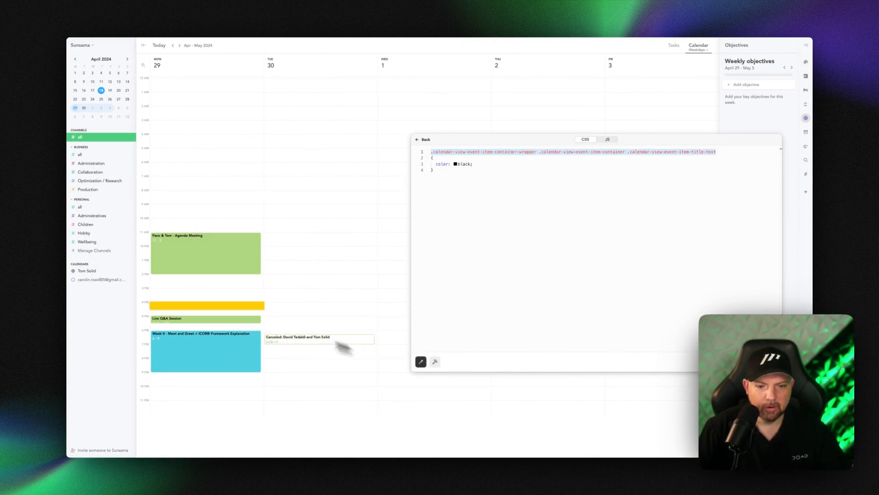
{"action": "left_click", "coordinate": [158, 243]}
{"action": "left_click", "coordinate": [155, 254]}
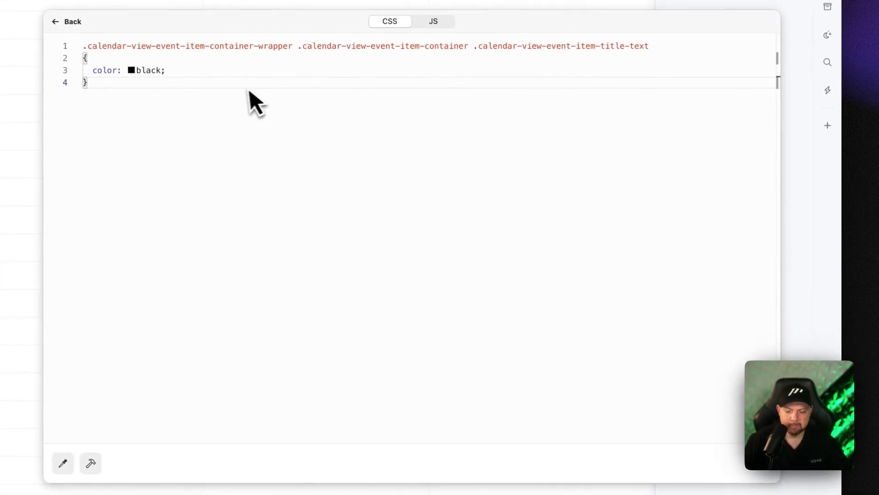
{"action": "key", "text": "Return"}
{"action": "key", "text": "super+v"}
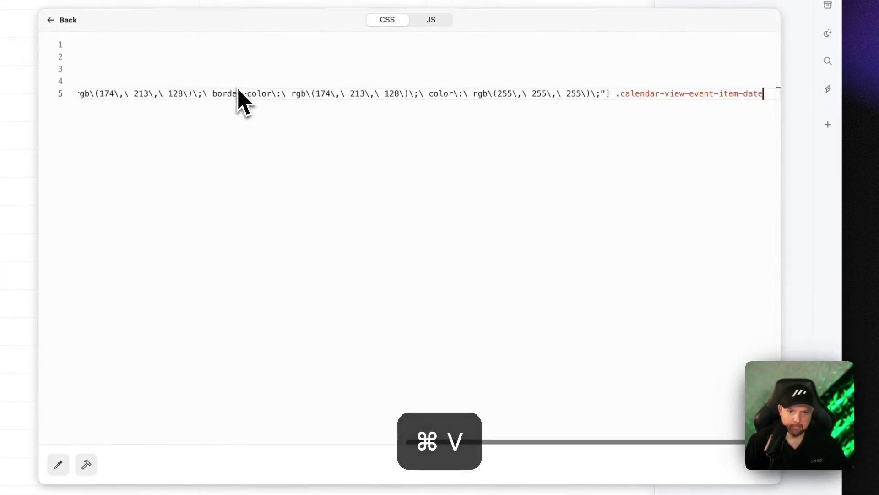
{"action": "key", "text": "Left"}
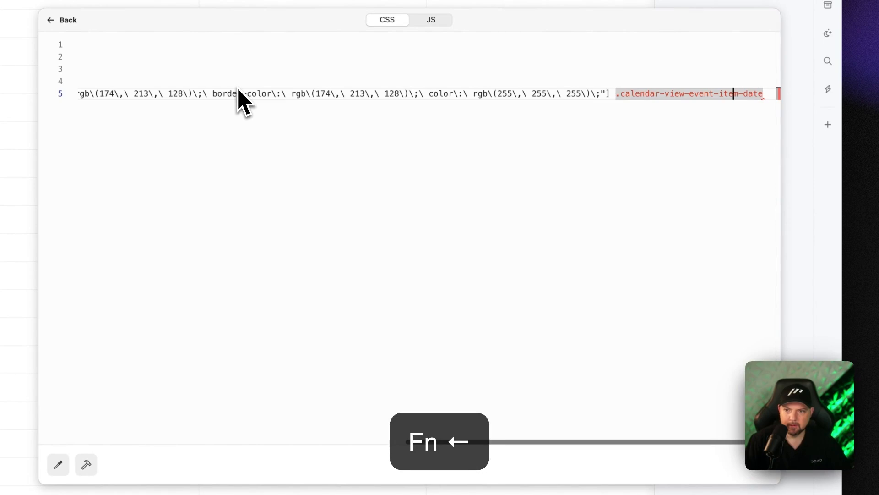
{"action": "left_click", "coordinate": [616, 100]}
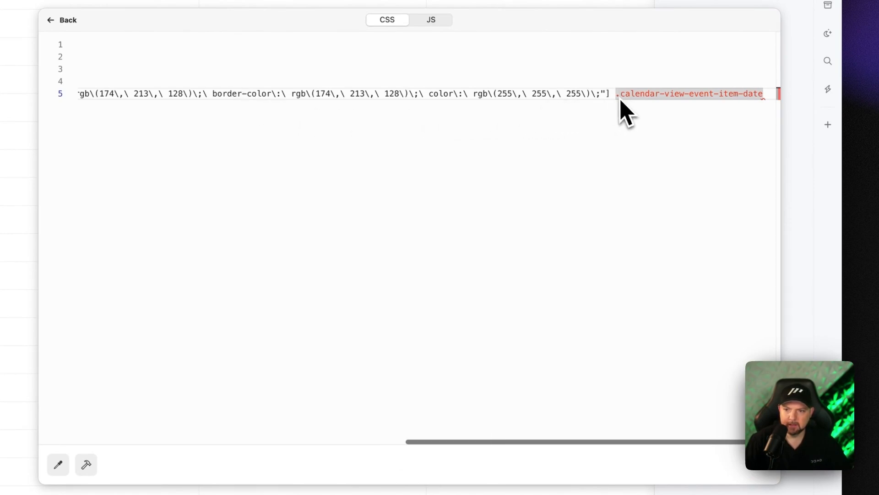
{"action": "left_click_drag", "start_coordinate": [615, 96], "coordinate": [760, 97]}
{"action": "key", "text": "super+c"}
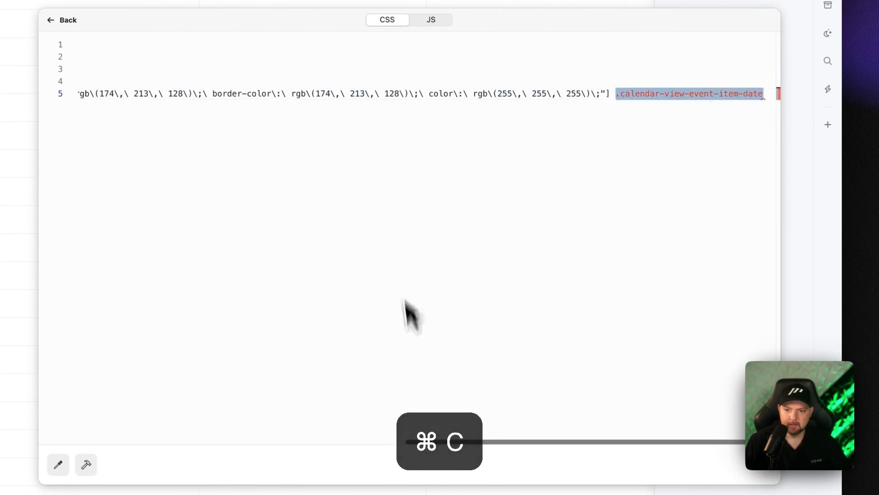
{"action": "key", "text": "BackSpace"}
{"action": "scroll", "coordinate": [428, 92], "scroll_direction": "left", "scroll_amount": 10}
{"action": "left_click", "coordinate": [430, 93]}
{"action": "key", "text": "BackSpace"}
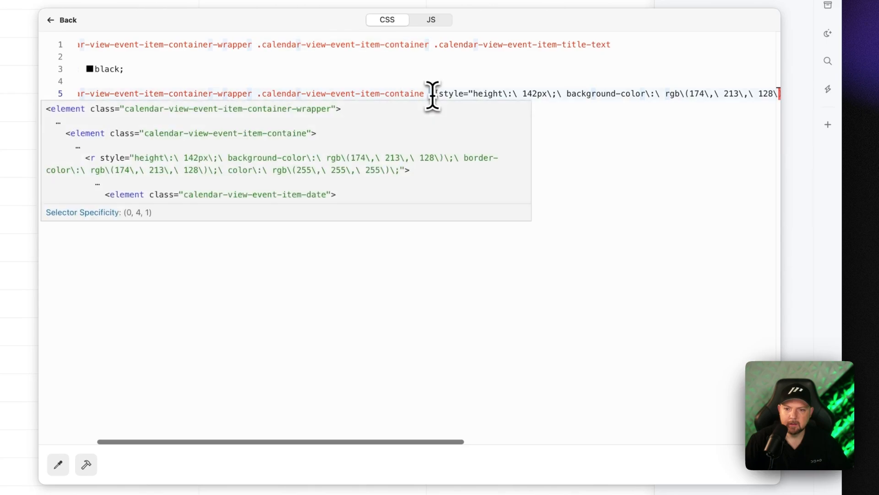
{"action": "key", "text": "super+z"}
{"action": "key", "text": "super+z"}
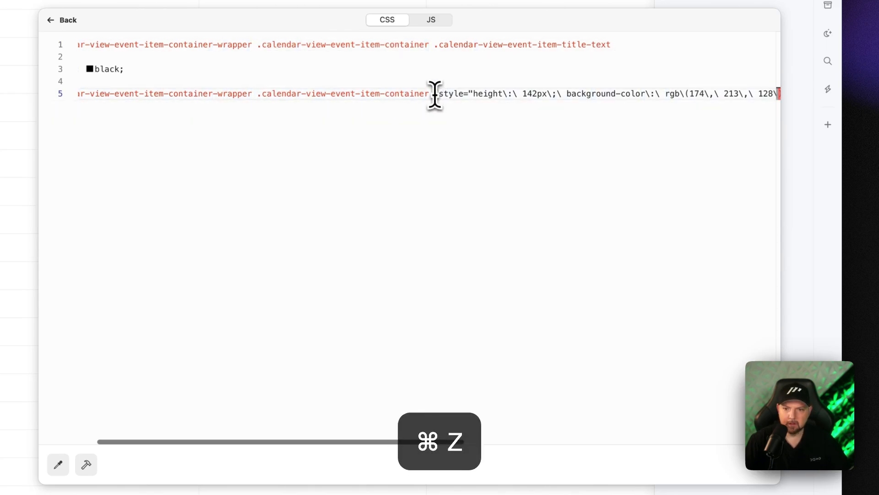
Step: Remove the inline style attribute part from the line 5 selector, keeping .calendar-view-event-item-date with a single space before it
{"action": "left_click_drag", "start_coordinate": [436, 95], "coordinate": [611, 94]}
{"action": "key", "text": "BackSpace"}
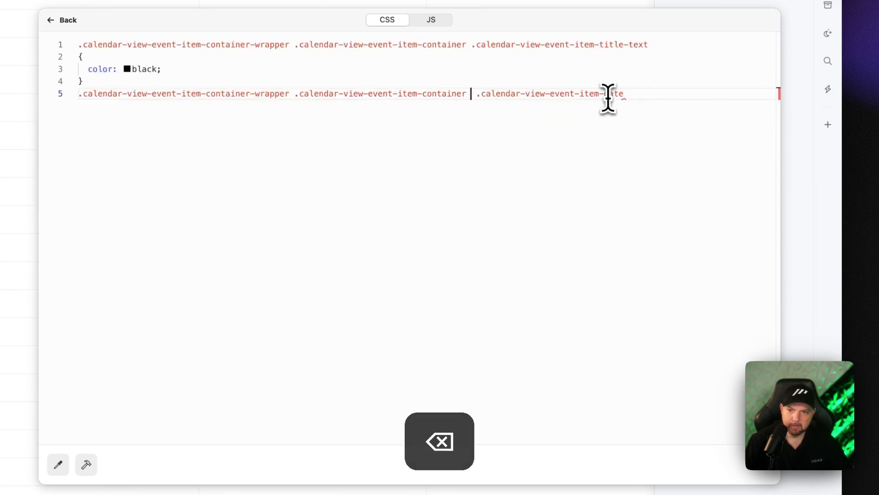
{"action": "key", "text": "BackSpace"}
{"action": "left_click", "coordinate": [640, 95]}
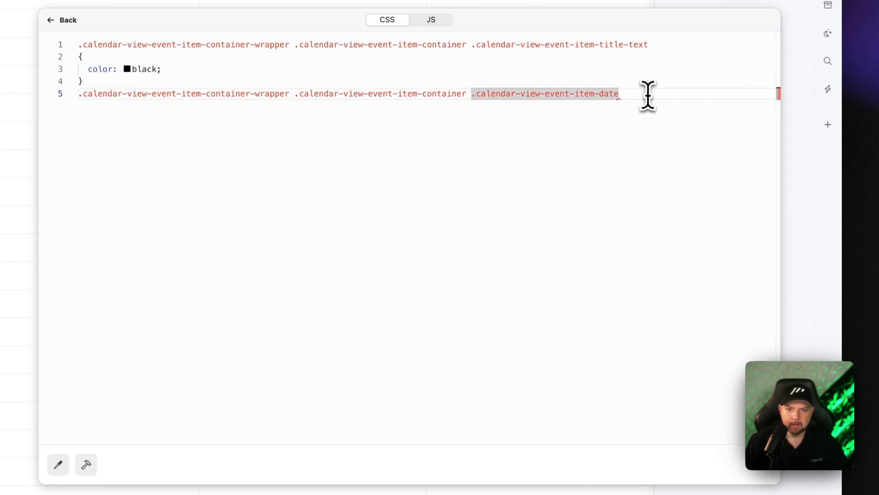
Step: Copy the title rule's block with color: black and paste it beneath the .calendar-view-event-item-date selector
{"action": "key", "text": "Up"}
{"action": "key", "text": "shift+Up"}
{"action": "key", "text": "shift+Up"}
{"action": "key", "text": "shift+Up"}
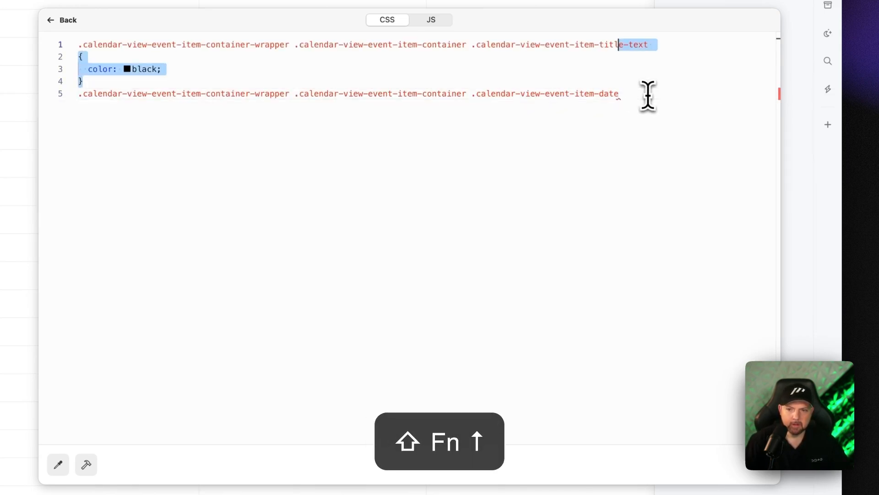
{"action": "key", "text": "shift+Right"}
{"action": "key", "text": "shift+Right"}
{"action": "key", "text": "shift+Right"}
{"action": "key", "text": "shift+Right"}
{"action": "key", "text": "shift+Right"}
{"action": "key", "text": "shift+Right"}
{"action": "key", "text": "super+c"}
{"action": "left_click", "coordinate": [648, 96]}
{"action": "key", "text": "Return"}
{"action": "key", "text": "super+v"}
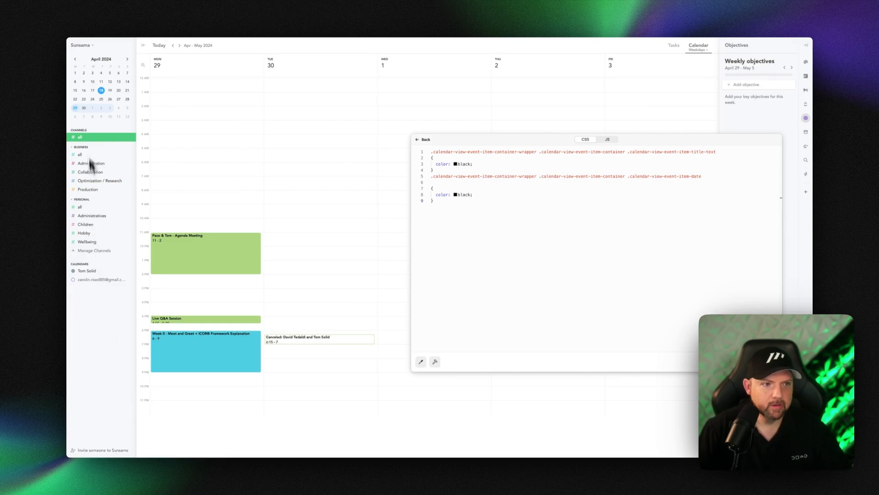
Step: Open the Sunsama workspace settings and set Dark mode to Dark
{"action": "left_click", "coordinate": [81, 45]}
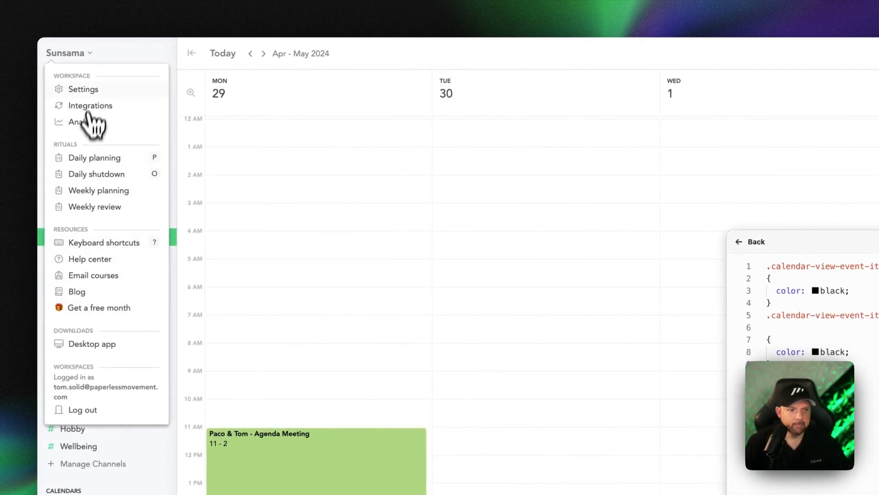
{"action": "left_click", "coordinate": [85, 88]}
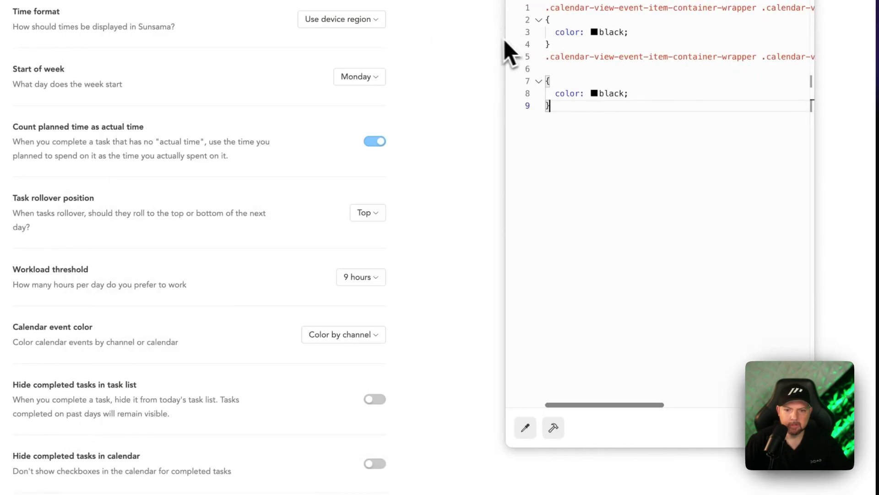
{"action": "scroll", "coordinate": [264, 275], "scroll_direction": "down", "scroll_amount": 5}
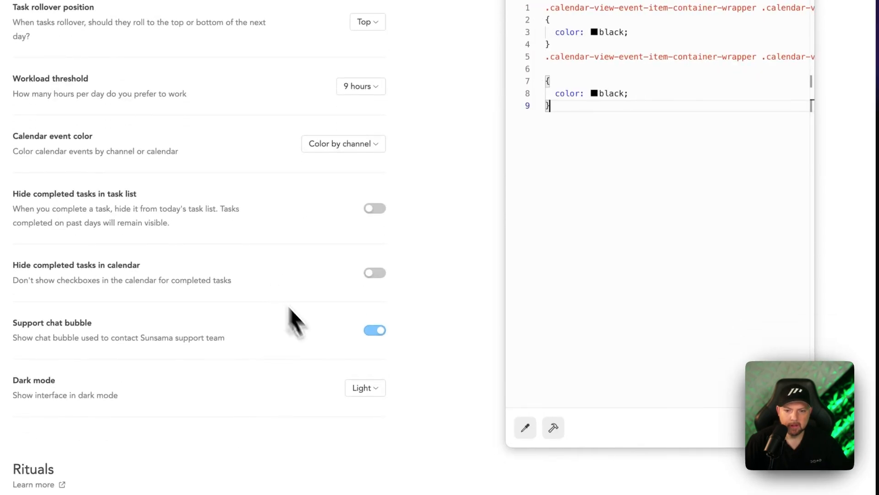
{"action": "left_click", "coordinate": [373, 389]}
{"action": "left_click", "coordinate": [359, 451]}
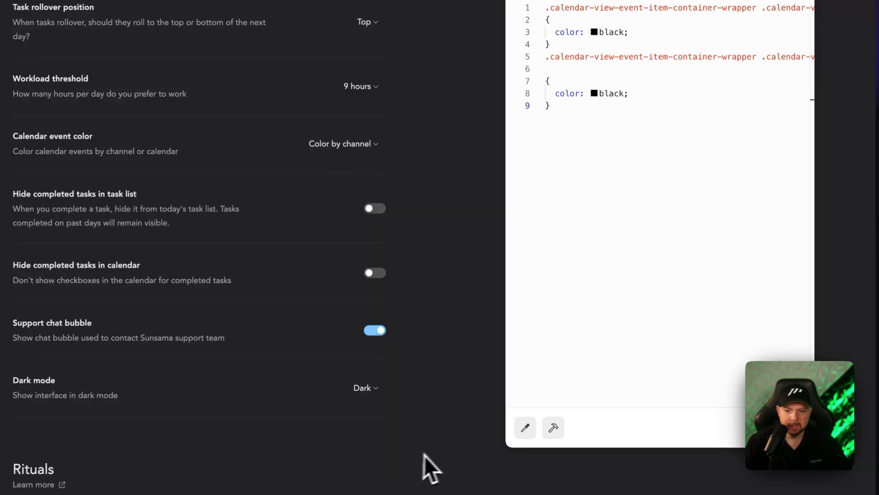
Step: Leave the settings and switch the planner to the Tasks view
{"action": "left_click", "coordinate": [43, 35]}
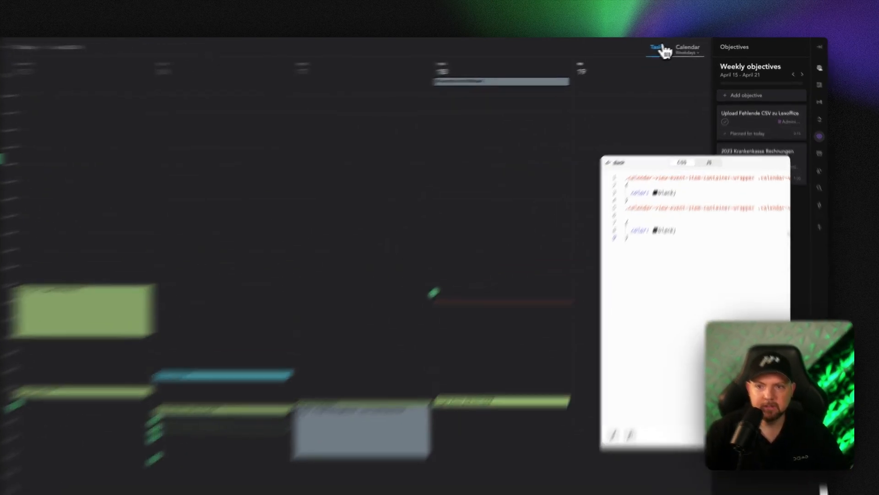
{"action": "left_click", "coordinate": [673, 45]}
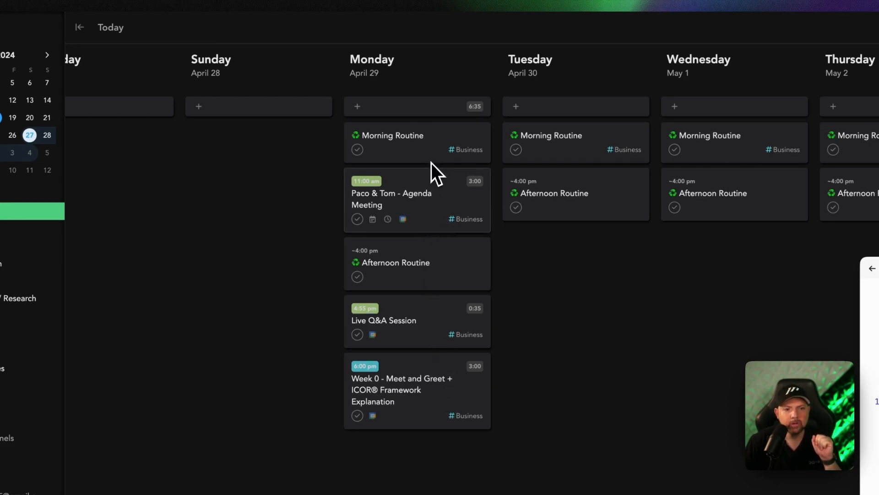
Step: Copy the selector of Monday's 6:00 pm time label, paste it on line 10 and trim it to .kanban-task-title-container
{"action": "left_click_drag", "start_coordinate": [412, 261], "coordinate": [441, 264]}
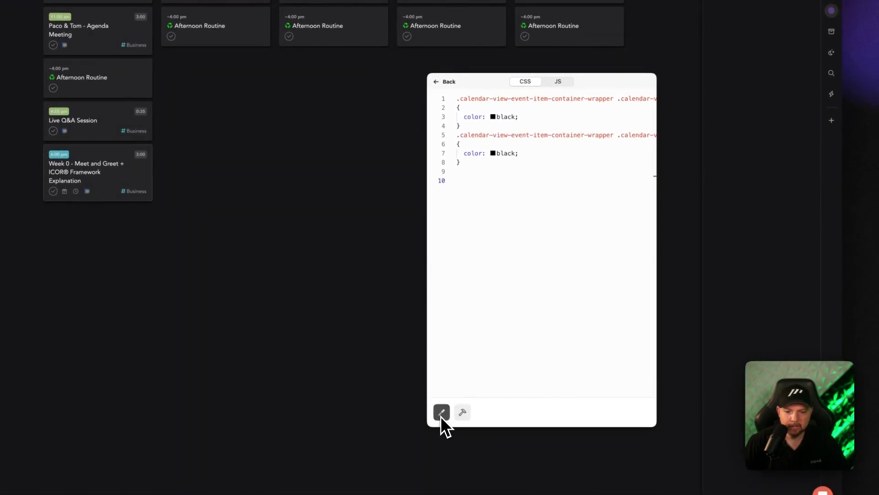
{"action": "left_click", "coordinate": [441, 412]}
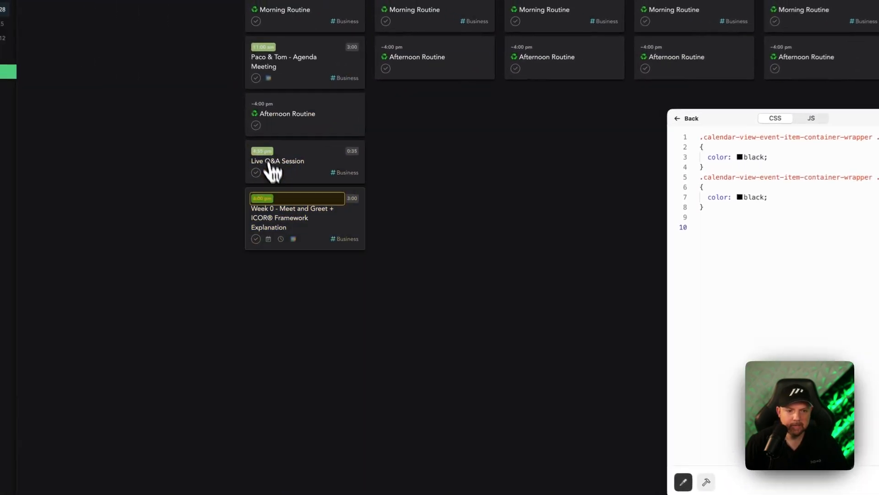
{"action": "left_click", "coordinate": [59, 155]}
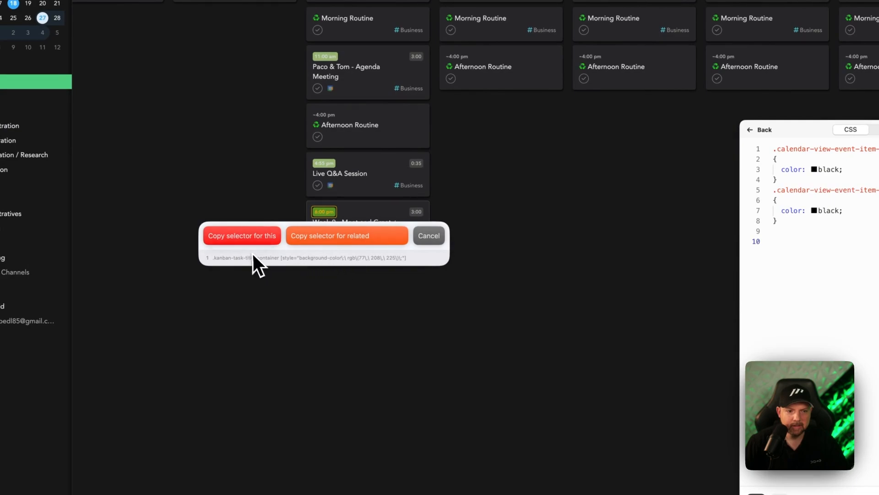
{"action": "left_click", "coordinate": [231, 240]}
{"action": "key", "text": "super+v"}
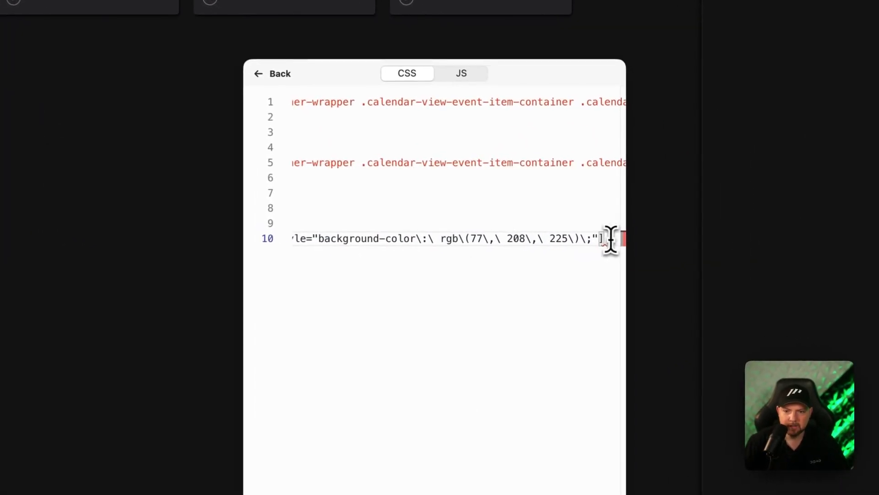
{"action": "left_click_drag", "start_coordinate": [756, 206], "coordinate": [502, 214]}
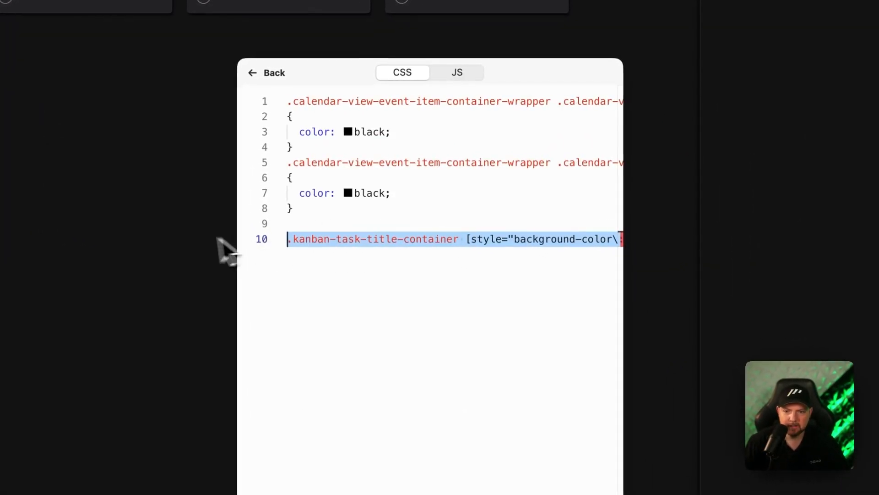
{"action": "left_click_drag", "start_coordinate": [218, 240], "coordinate": [462, 245]}
{"action": "key", "text": "BackSpace"}
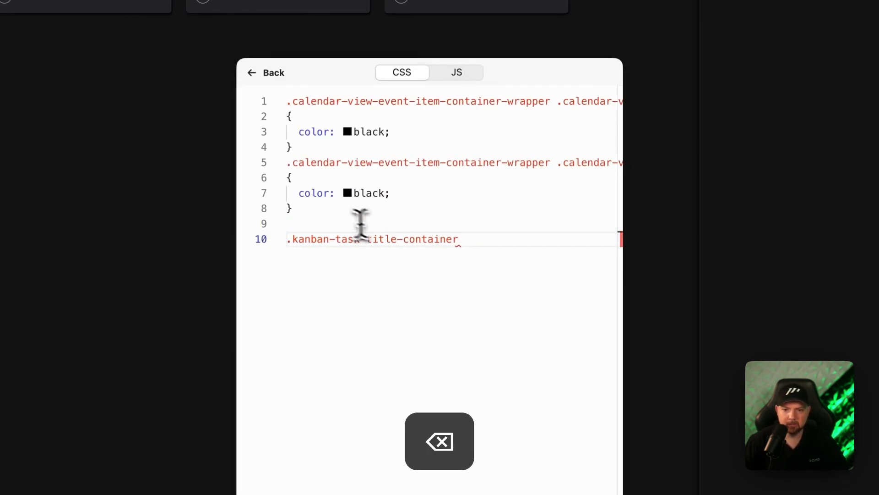
Step: Copy the braced color: black block from the rule above and paste it beneath the line 10 selector
{"action": "left_click_drag", "start_coordinate": [359, 224], "coordinate": [255, 191]}
{"action": "key", "text": "super+c"}
{"action": "left_click", "coordinate": [501, 238]}
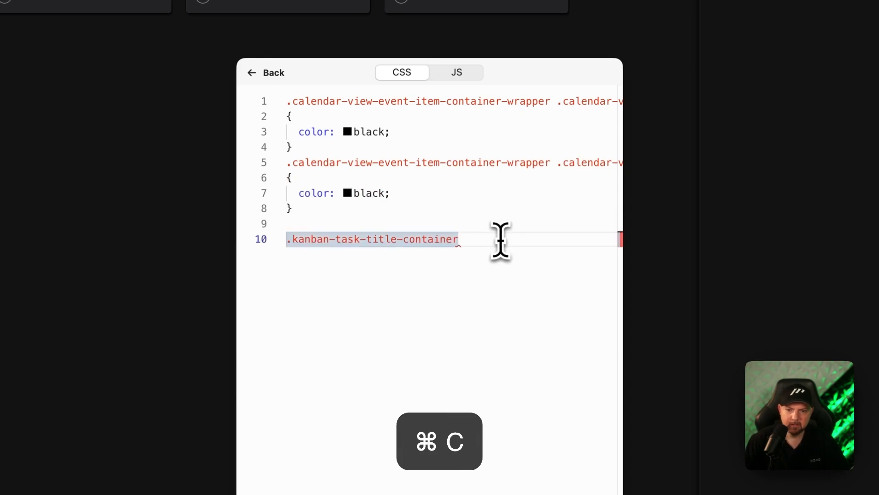
{"action": "key", "text": "Return"}
{"action": "key", "text": "super+v"}
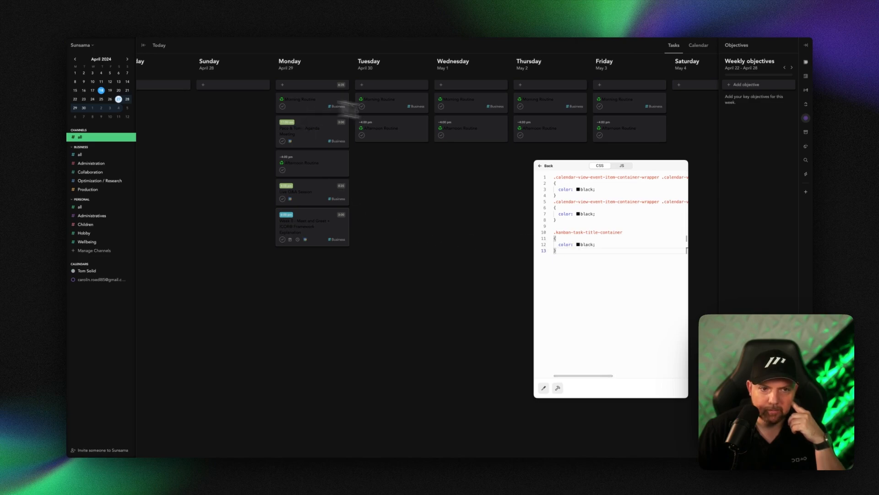
Step: Delete the .kanban-task-title-container selector from line 10 while keeping its color: black block
{"action": "left_click_drag", "start_coordinate": [607, 263], "coordinate": [538, 235]}
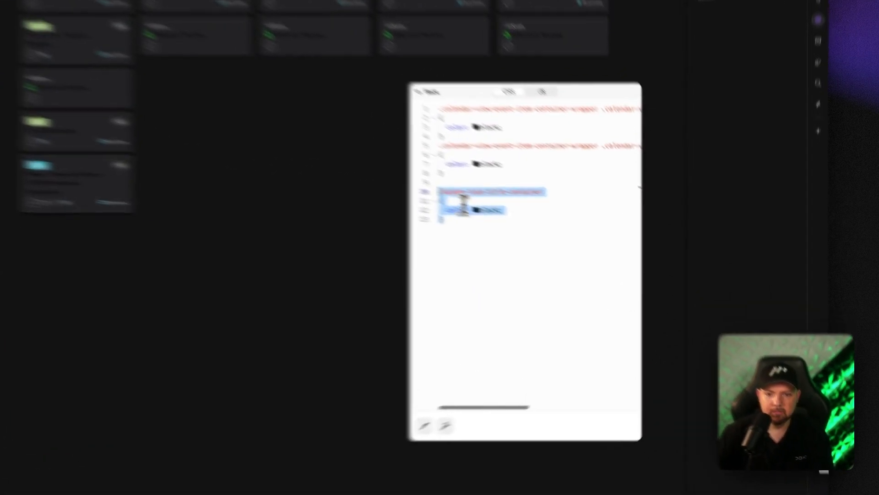
{"action": "left_click", "coordinate": [579, 232]}
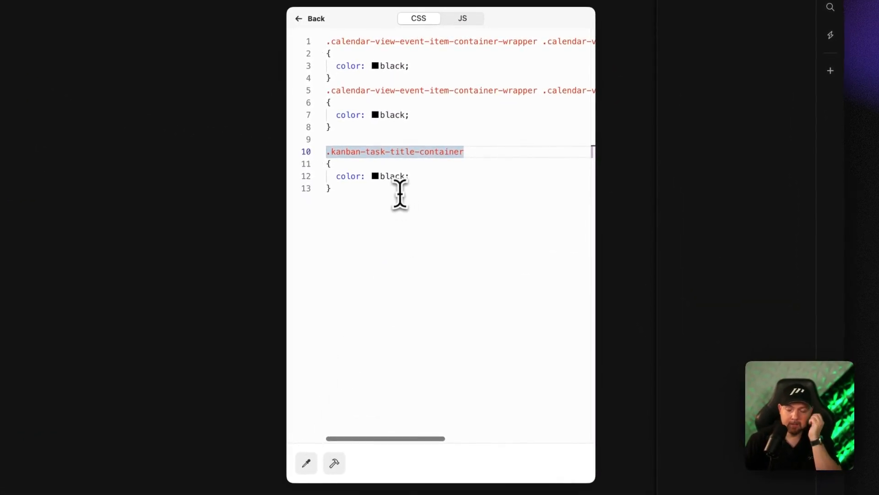
{"action": "left_click_drag", "start_coordinate": [490, 152], "coordinate": [326, 151]}
{"action": "key", "text": "BackSpace"}
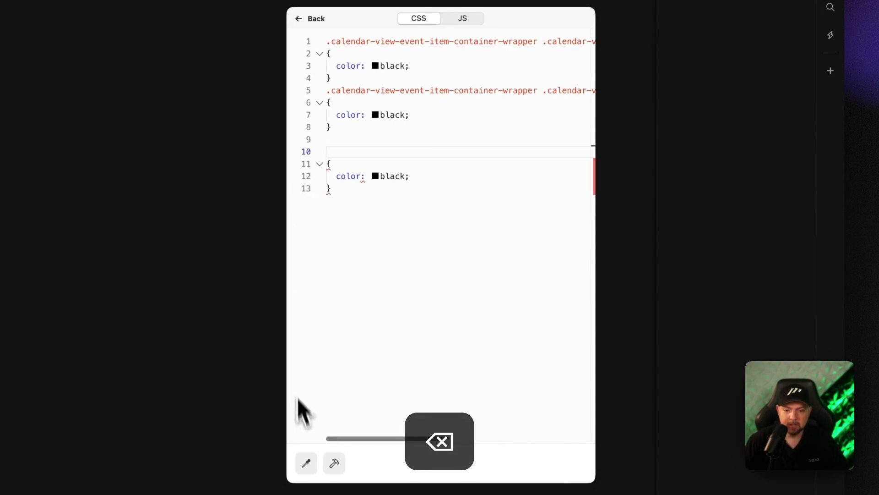
Step: Copy the related selector for the 6:00 pm time label, paste it on line 10 and reduce it to .kanban-task-start-time-indicator
{"action": "left_click", "coordinate": [306, 463]}
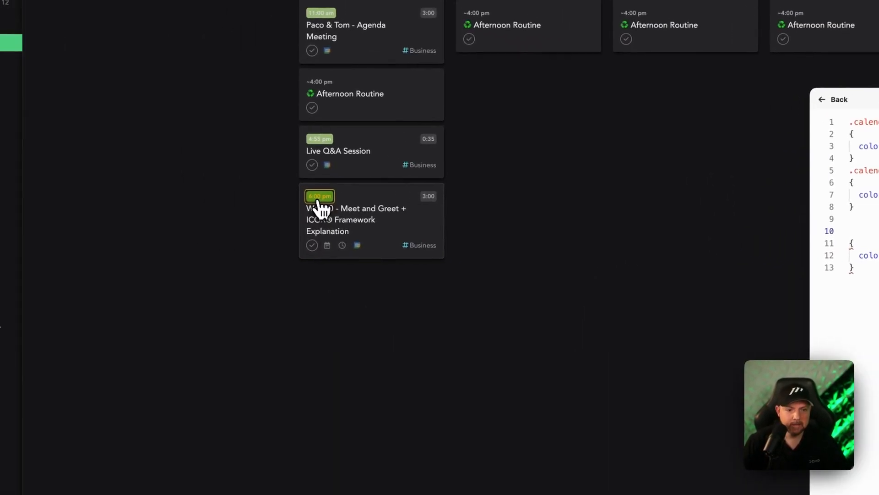
{"action": "left_click", "coordinate": [320, 209]}
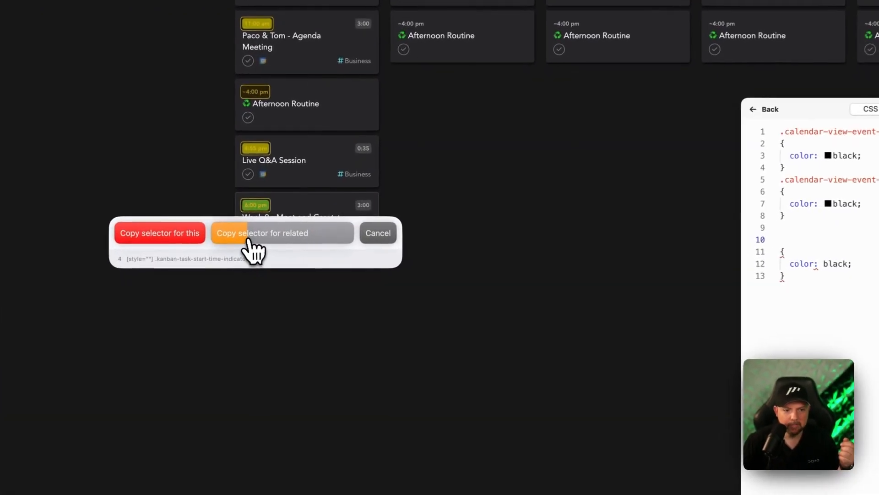
{"action": "left_click", "coordinate": [247, 240]}
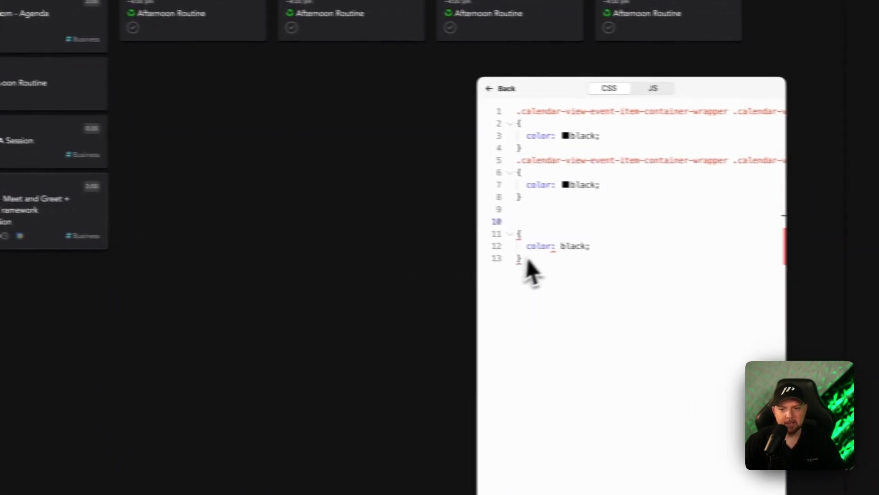
{"action": "left_click", "coordinate": [803, 228]}
{"action": "key", "text": "Down"}
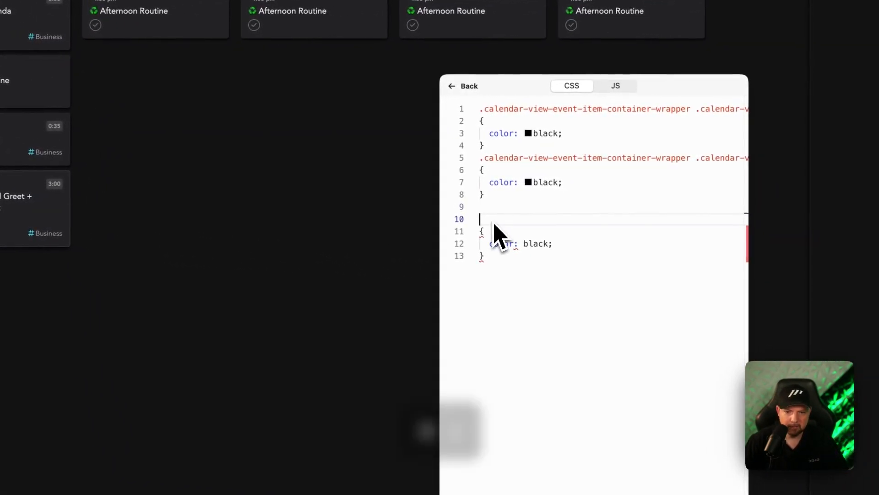
{"action": "key", "text": "super+v"}
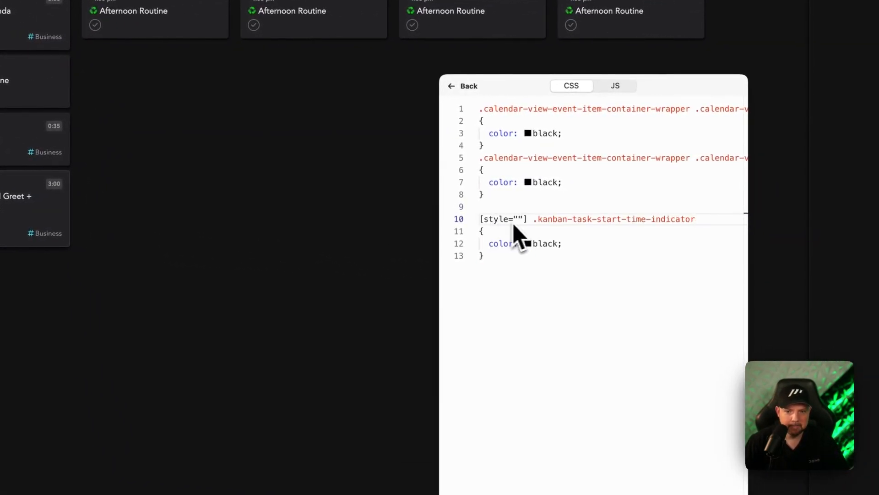
{"action": "left_click_drag", "start_coordinate": [535, 223], "coordinate": [478, 222]}
{"action": "key", "text": "BackSpace"}
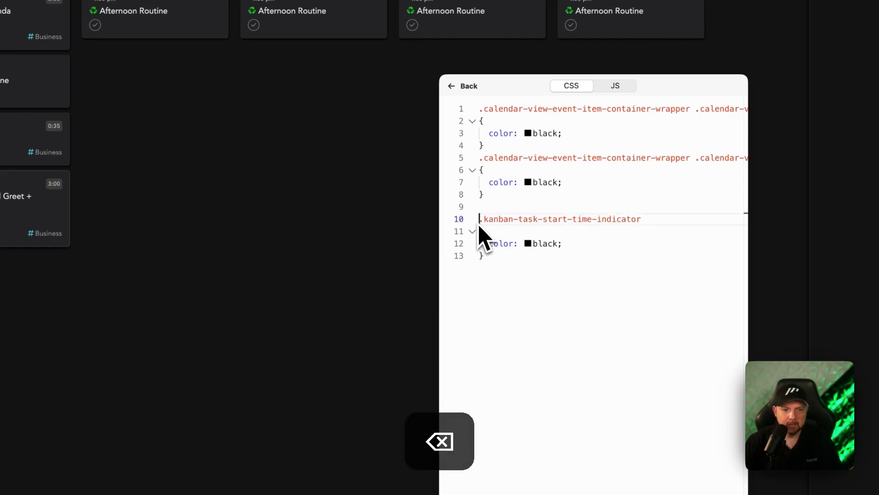
Step: Add !important to the black color declaration of the .kanban-task-start-time-indicator rule
{"action": "left_click_drag", "start_coordinate": [477, 180], "coordinate": [623, 166]}
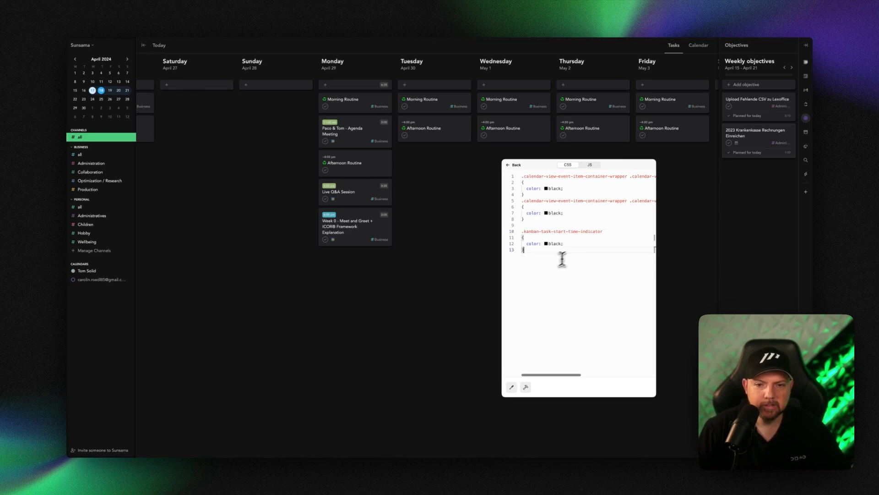
{"action": "key", "text": "BackSpace"}
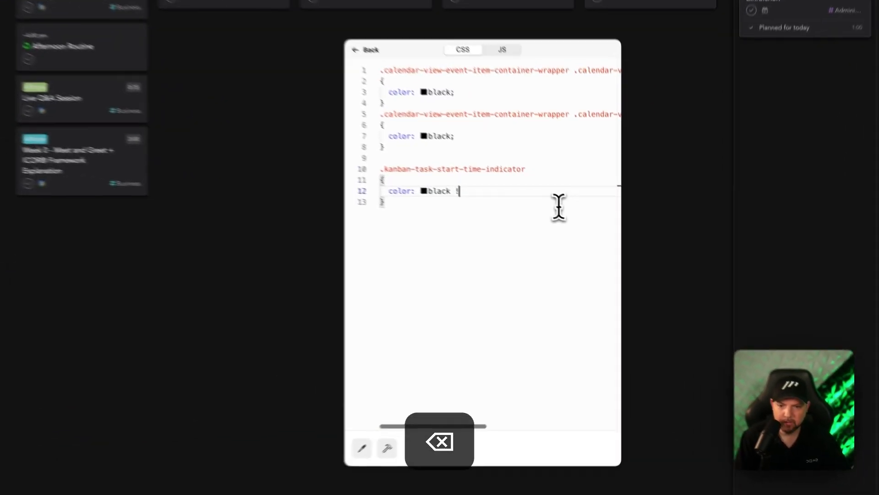
{"action": "type", "text": "!important;"}
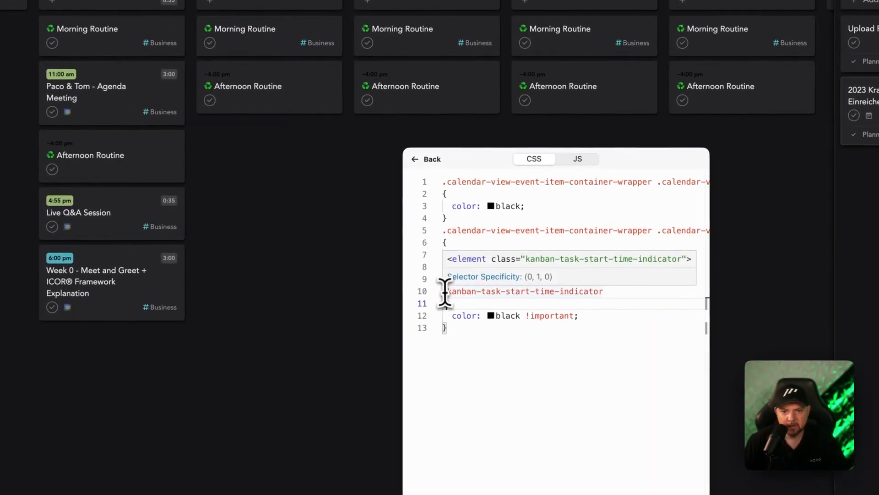
Step: Try appending .inactive to the line 10 selector, and take the suffix off again
{"action": "double_click", "coordinate": [536, 231]}
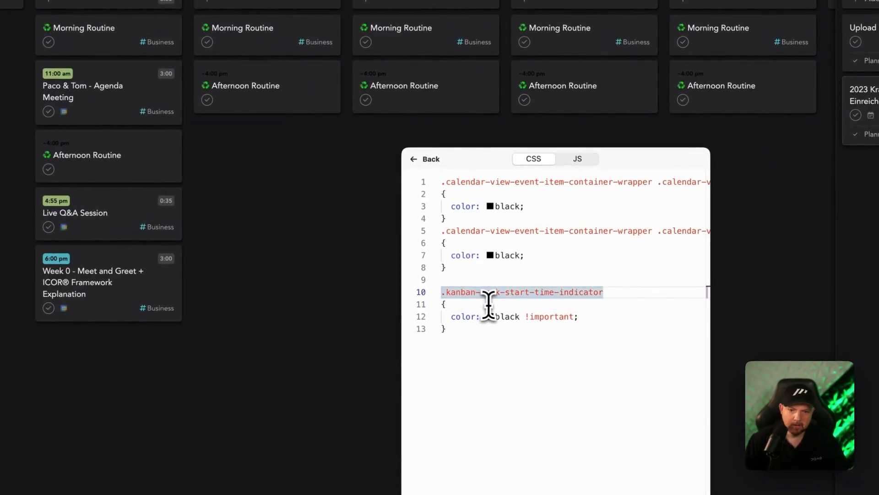
{"action": "key", "text": "shift+Down"}
{"action": "key", "text": "shift+Down"}
{"action": "double_click", "coordinate": [621, 295]}
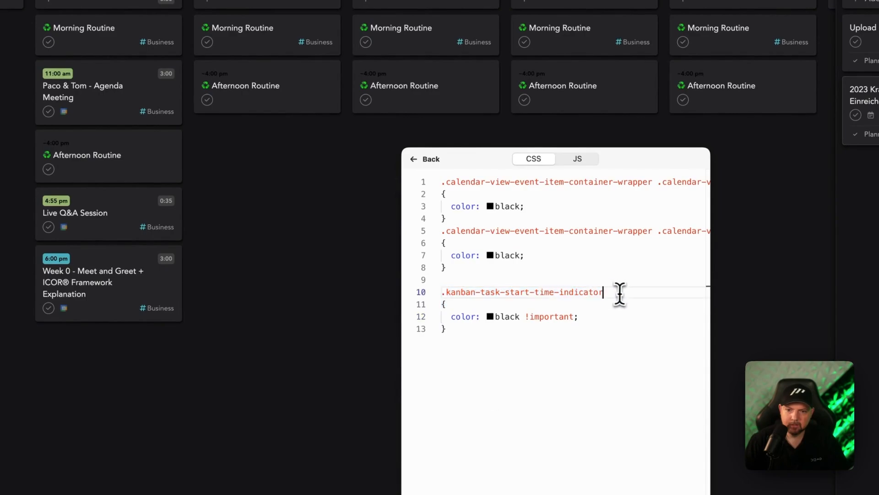
{"action": "key", "text": "Right"}
{"action": "type", "text": ".inactiv"}
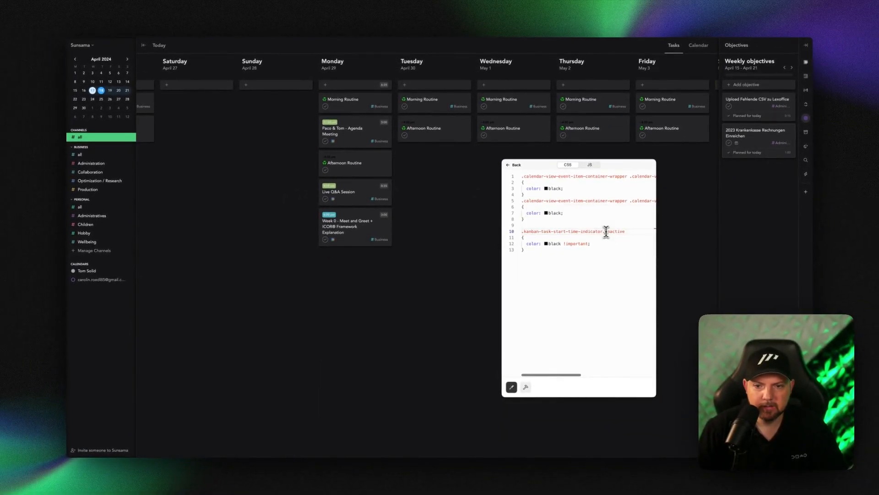
{"action": "left_click_drag", "start_coordinate": [604, 232], "coordinate": [654, 232]}
{"action": "key", "text": "Delete"}
Step: Duplicate the whole .kanban-task-start-time-indicator rule below itself, separated by one blank line
{"action": "key", "text": "End"}
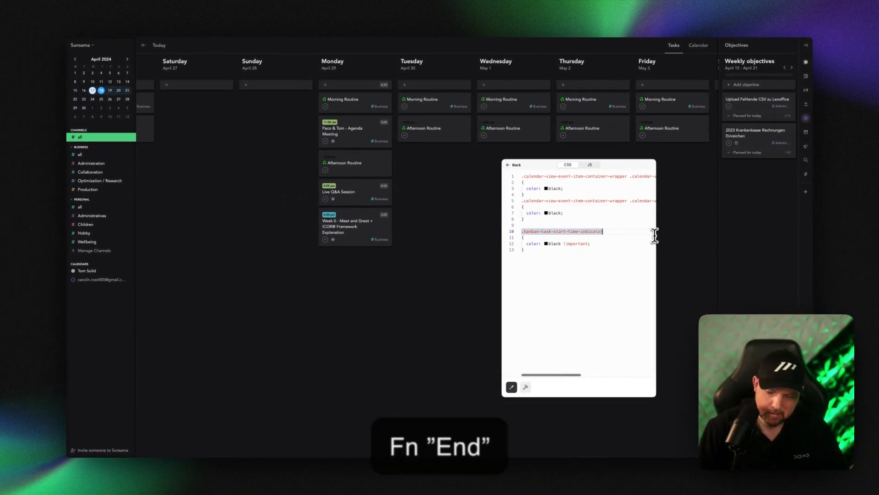
{"action": "key", "text": "Home"}
{"action": "key", "text": "shift+Page_Down"}
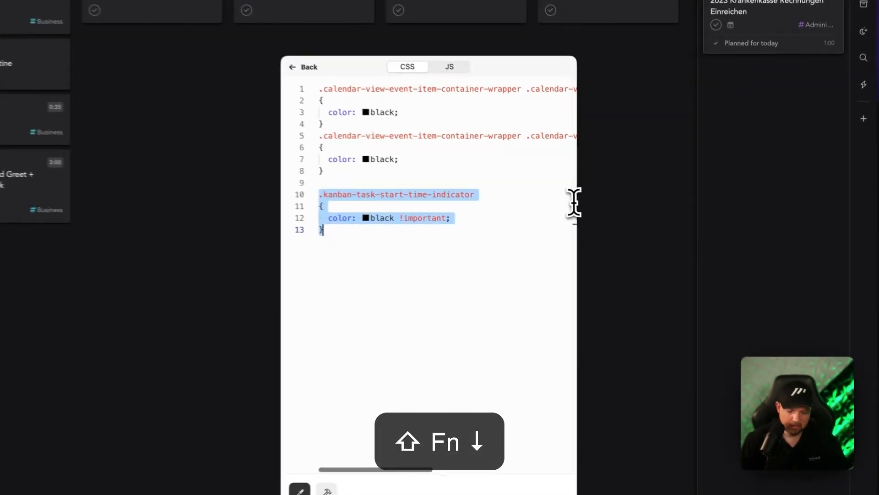
{"action": "key", "text": "super+c"}
{"action": "key", "text": "Page_Down"}
{"action": "key", "text": "Return"}
{"action": "key", "text": "Return"}
{"action": "key", "text": "super+v"}
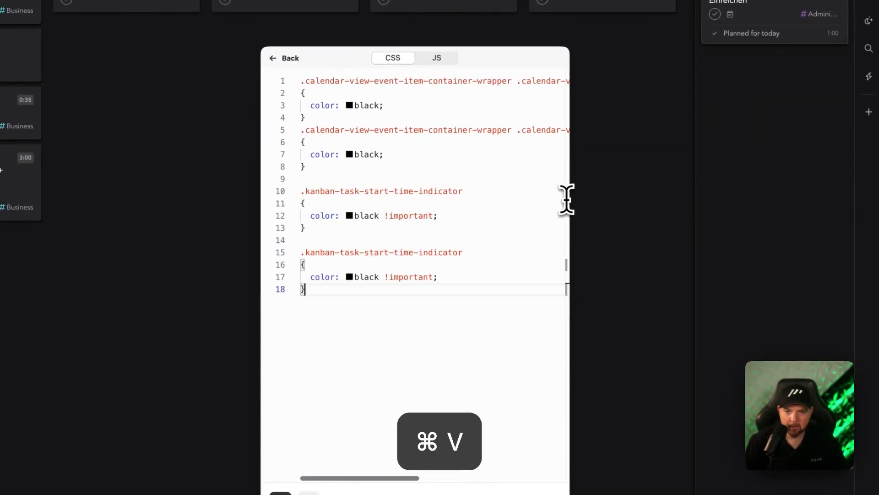
Step: Append .inactive to the duplicated rule's selector and set its color to white !important
{"action": "double_click", "coordinate": [461, 252]}
{"action": "type", "text": ".inactive"}
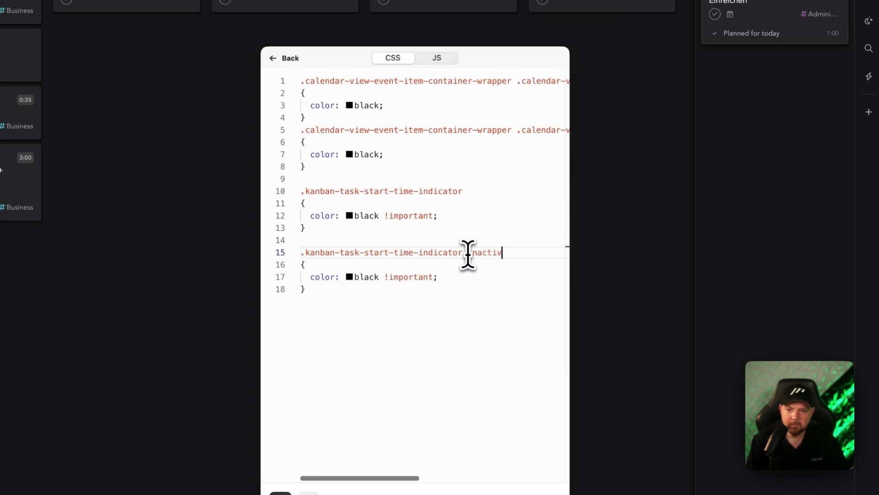
{"action": "key", "text": "Down"}
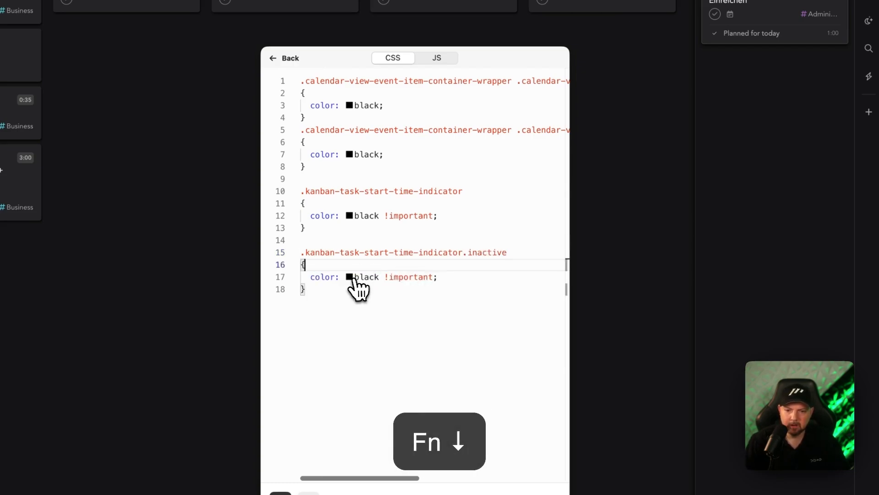
{"action": "double_click", "coordinate": [356, 278]}
{"action": "key", "text": "BackSpace"}
{"action": "type", "text": "white"}
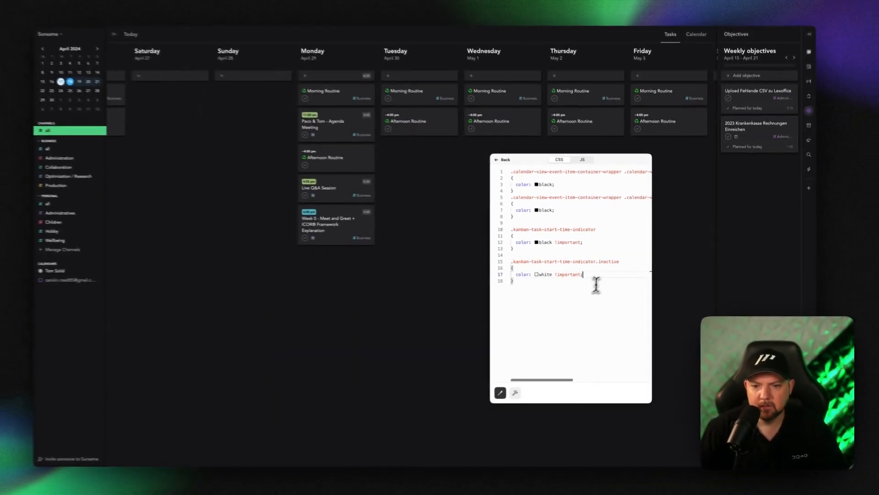
Step: Check the white color swatch on line 17, and close the code editor and the Boost window
{"action": "left_click", "coordinate": [470, 277]}
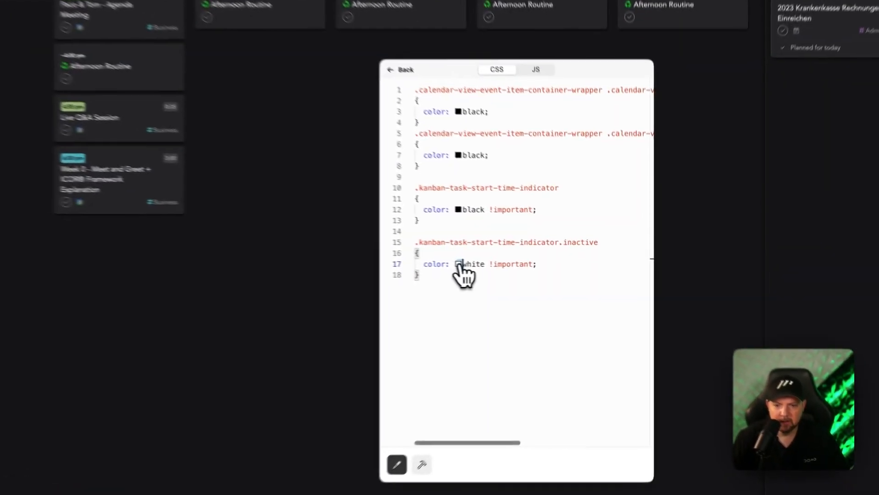
{"action": "left_click", "coordinate": [546, 274]}
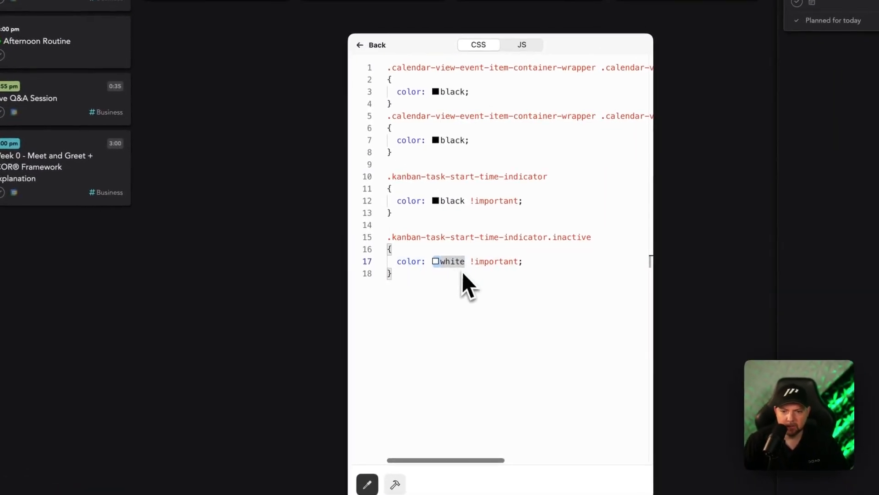
{"action": "left_click", "coordinate": [434, 261]}
{"action": "left_click_drag", "start_coordinate": [444, 155], "coordinate": [432, 153]}
{"action": "left_click", "coordinate": [373, 43]}
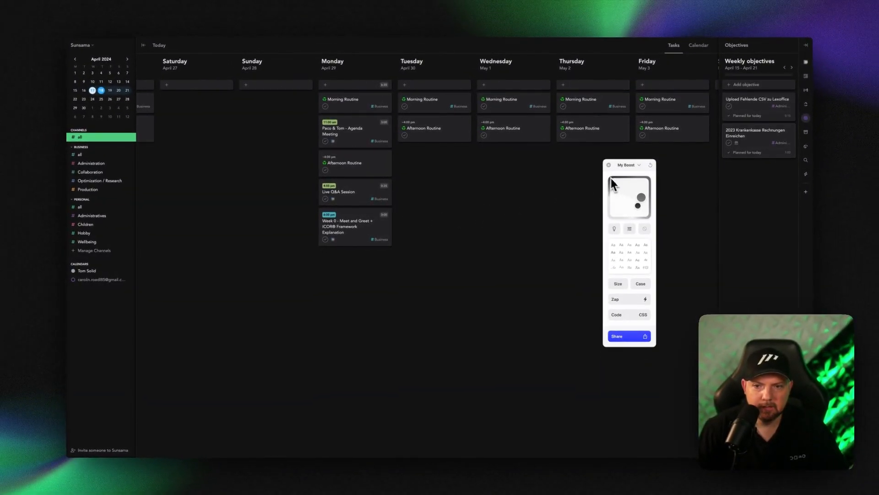
{"action": "left_click", "coordinate": [608, 165]}
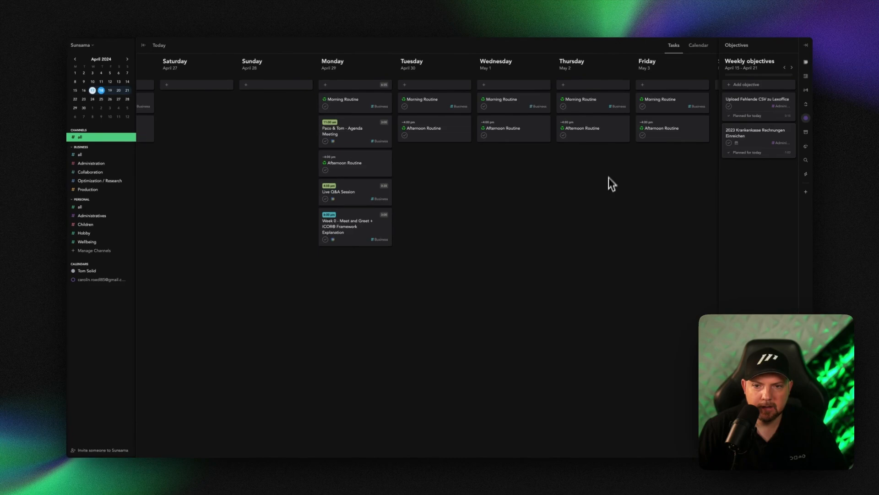
Step: Toggle My Boost in the site controls for app.sunsama.com to compare the time labels, leaving it enabled
{"action": "key", "text": "super+s"}
{"action": "left_click", "coordinate": [125, 56]}
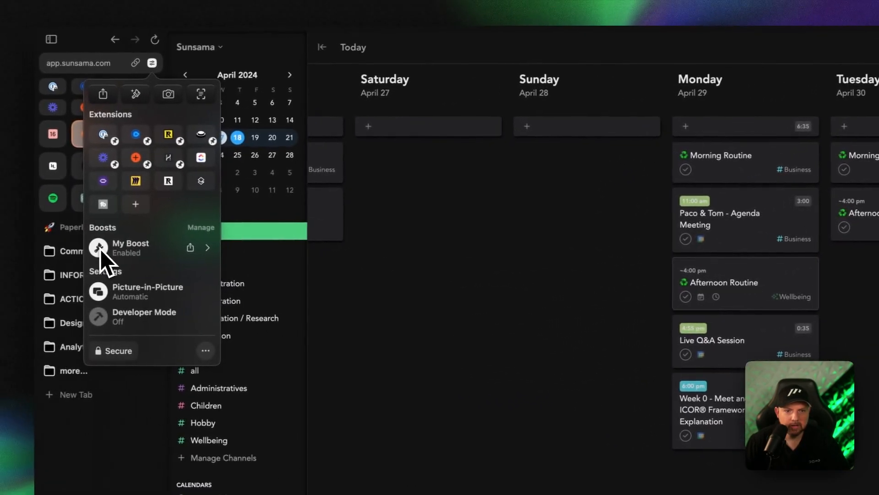
{"action": "left_click", "coordinate": [71, 249]}
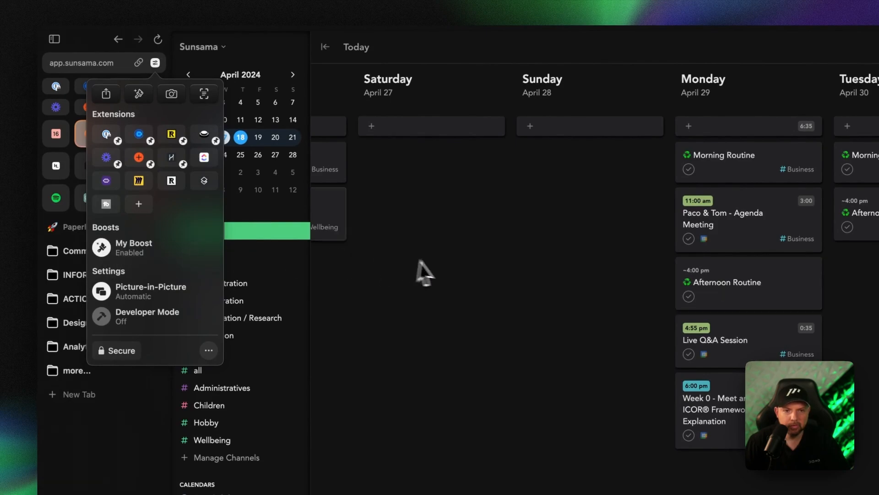
{"action": "left_click", "coordinate": [442, 265]}
Step: Hide the browser sidebar and switch the planner to the Calendar view
{"action": "key", "text": "super+s"}
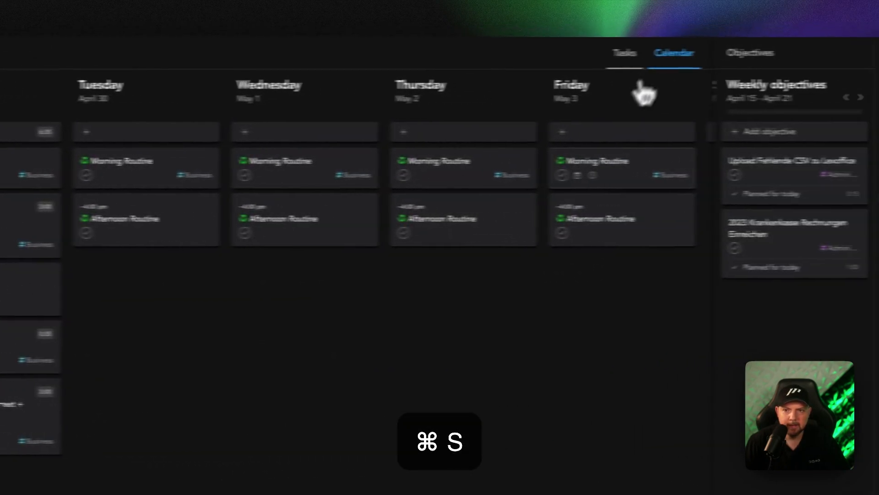
{"action": "left_click", "coordinate": [618, 57]}
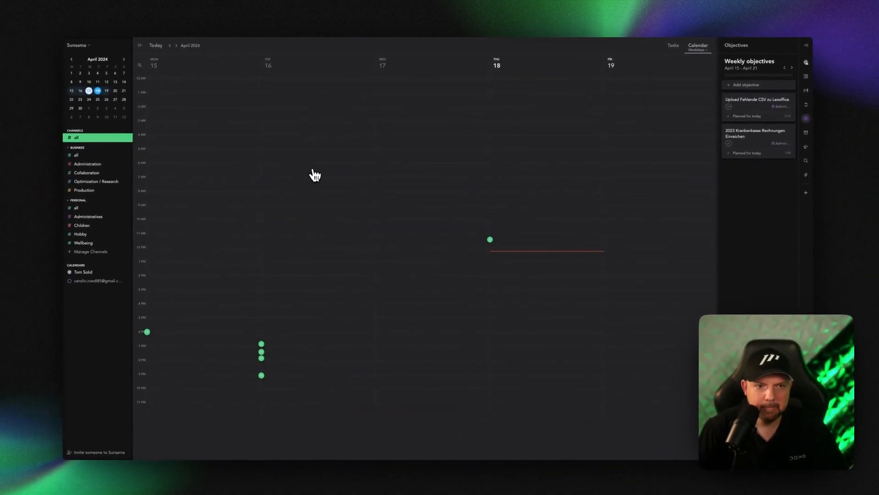